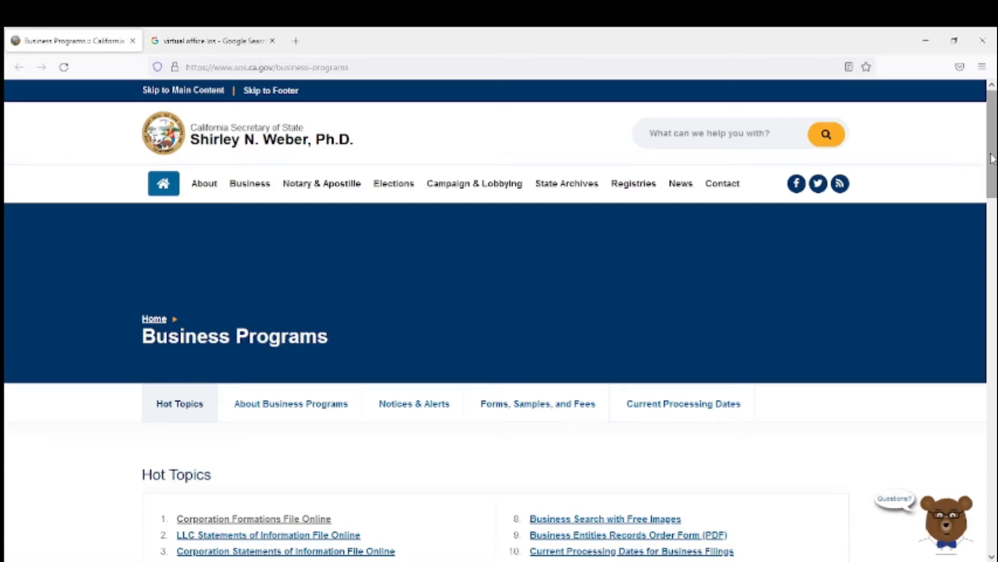
# Open the Forms, Samples and Fees for Business Entities page from the Hot Topics list.
pyautogui.moveTo(992, 158); pyautogui.dragTo(992, 207)
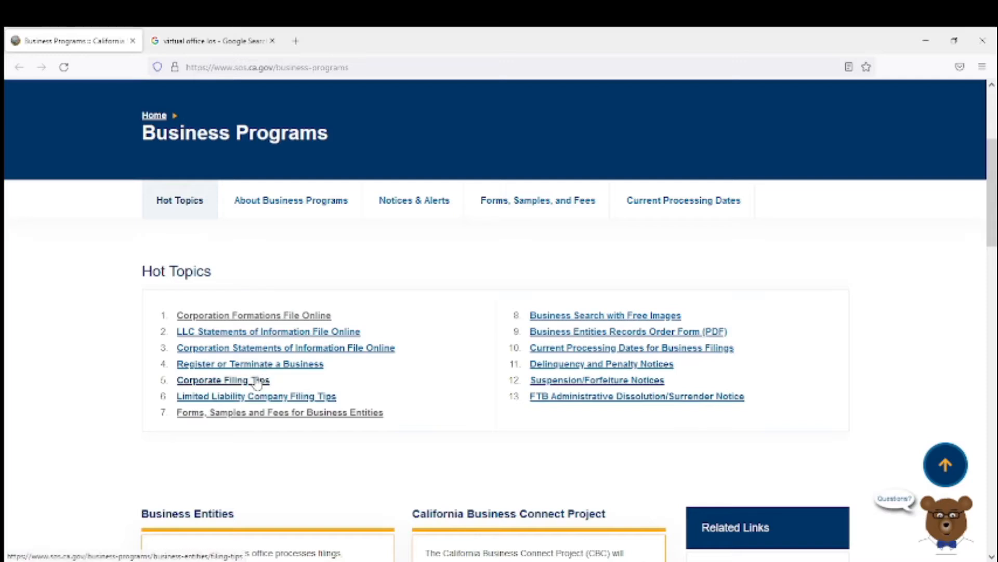
pyautogui.click(264, 413)
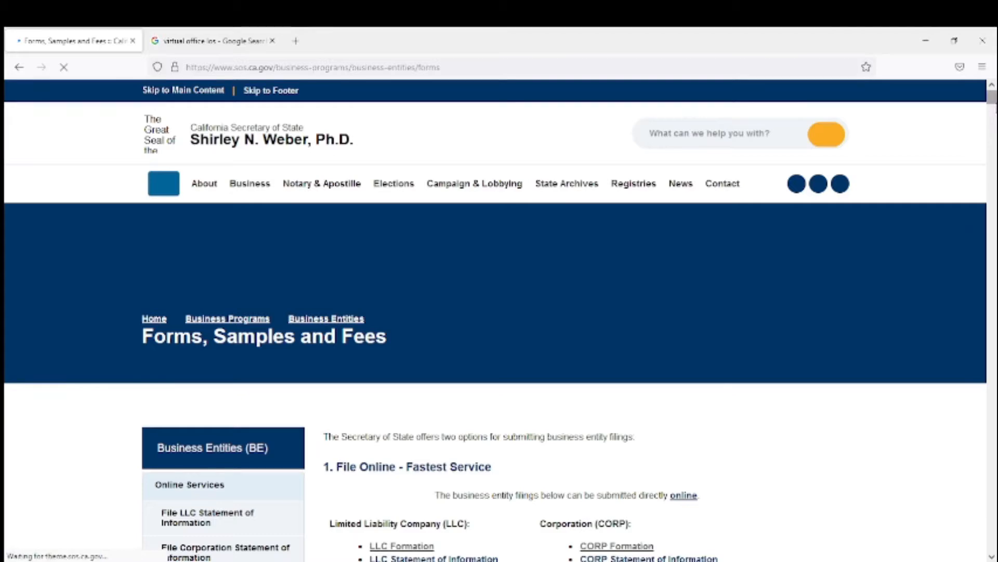
# Expand the Corporations - California (Domestic) section under Locate Your Form.
pyautogui.scroll(-6, 495, 322)
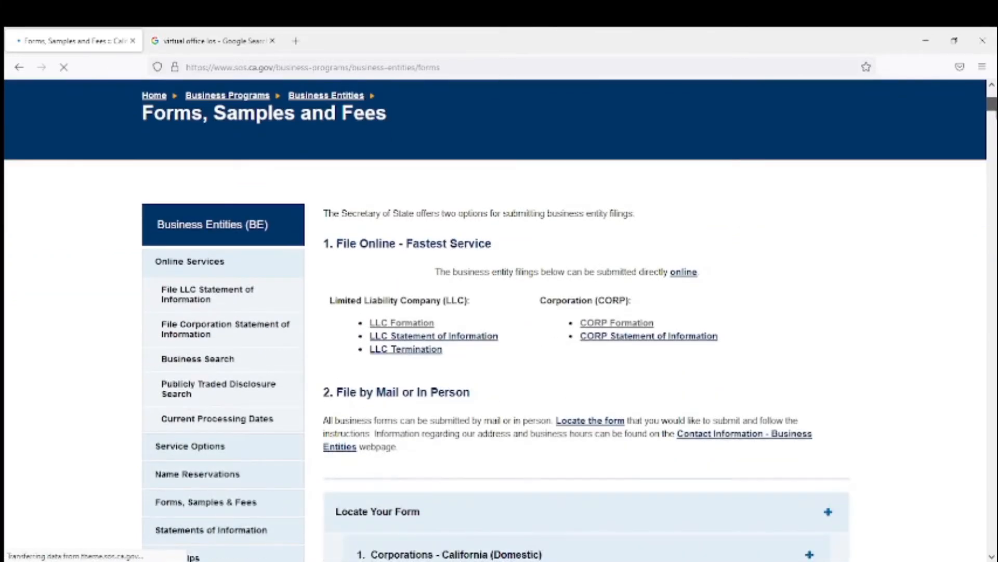
pyautogui.scroll(-2, 499, 320)
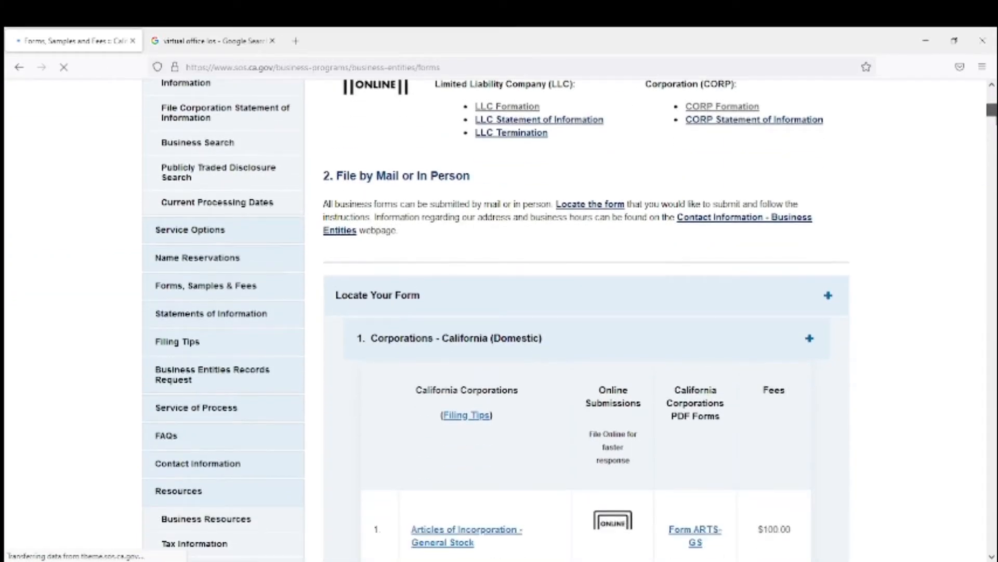
pyautogui.scroll(2, 499, 319)
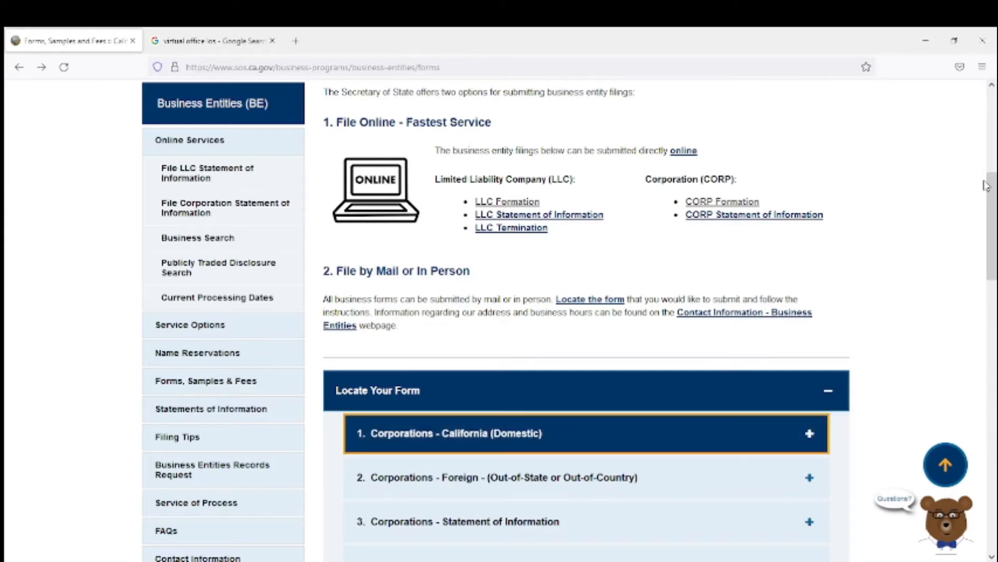
pyautogui.moveTo(994, 228)
pyautogui.mouseDown()
pyautogui.moveTo(994, 198)
pyautogui.moveTo(994, 332)
pyautogui.moveTo(994, 239)
pyautogui.mouseUp()
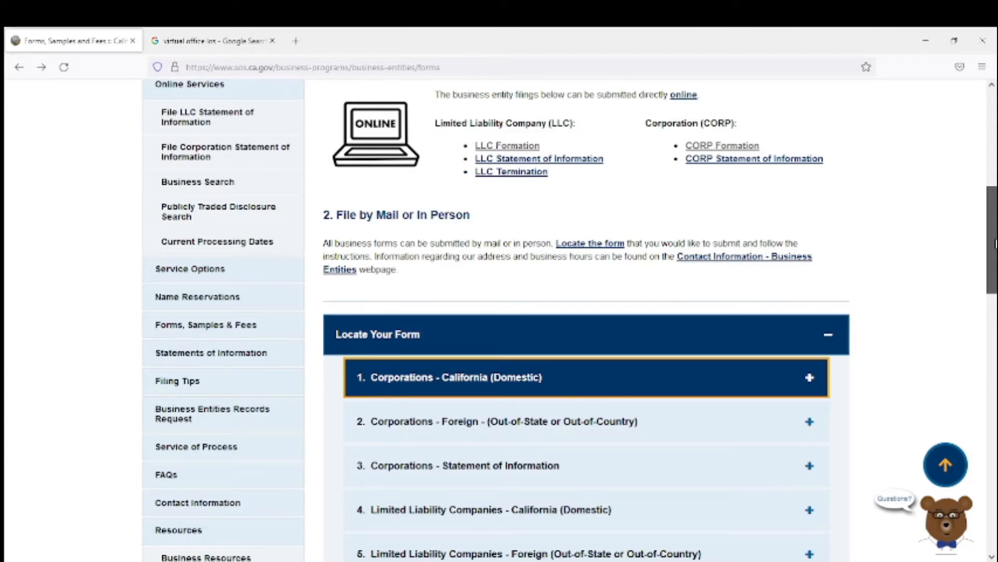
pyautogui.moveTo(995, 243); pyautogui.dragTo(995, 243)
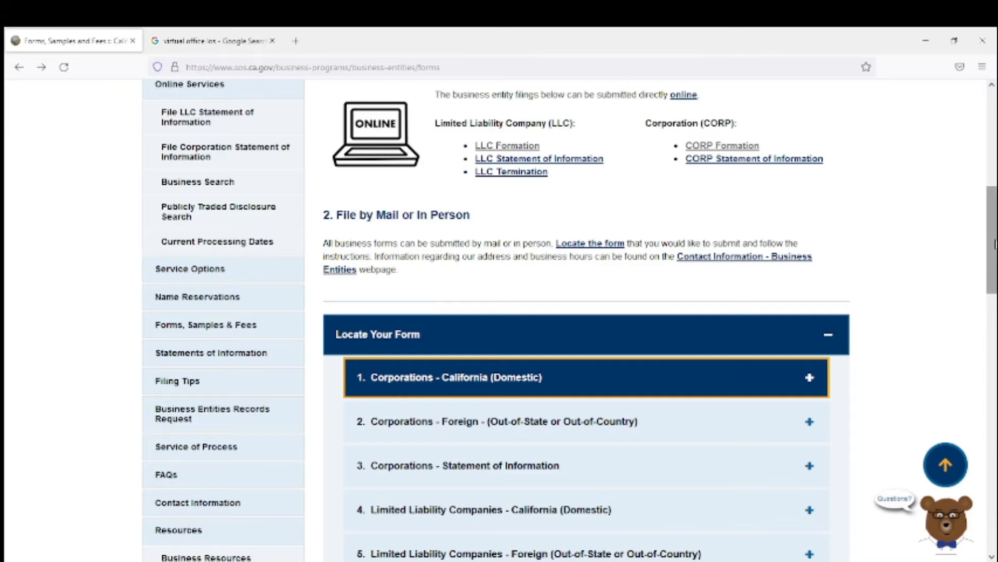
pyautogui.moveTo(995, 242); pyautogui.dragTo(995, 249)
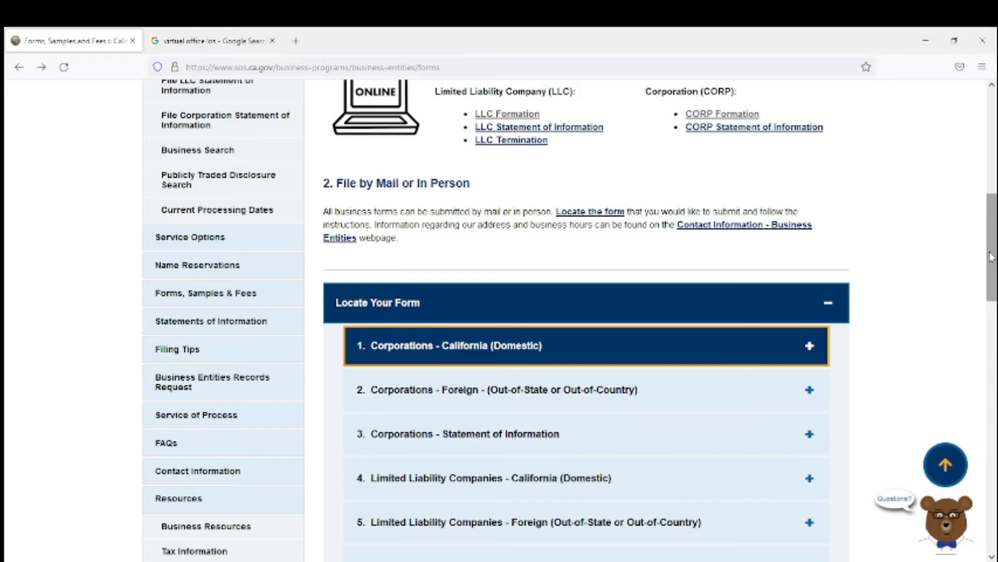
pyautogui.click(810, 348)
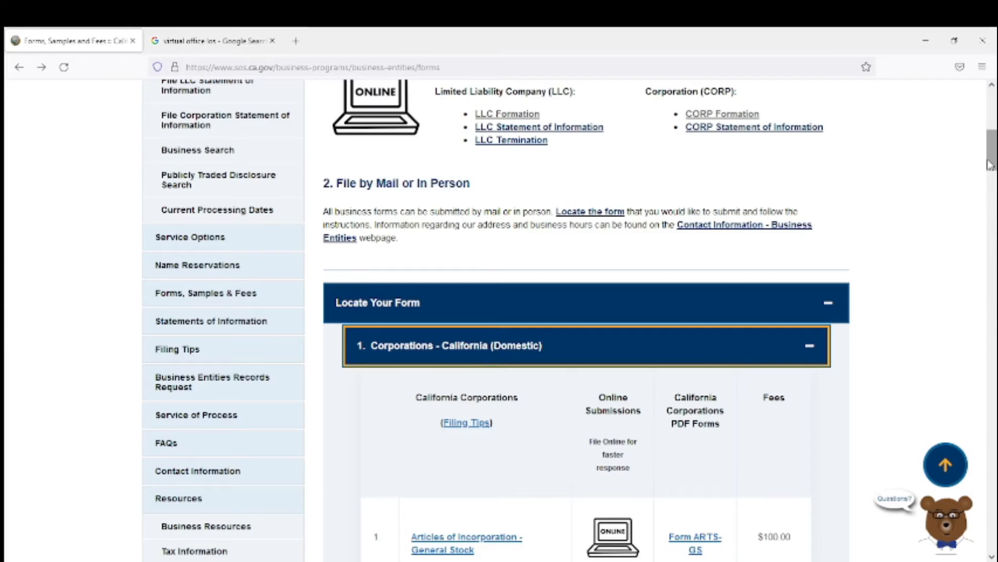
# Open the online filing for Articles of Incorporation - General Stock.
pyautogui.scroll(-3, 990, 176)
pyautogui.moveTo(990, 175); pyautogui.dragTo(992, 197)
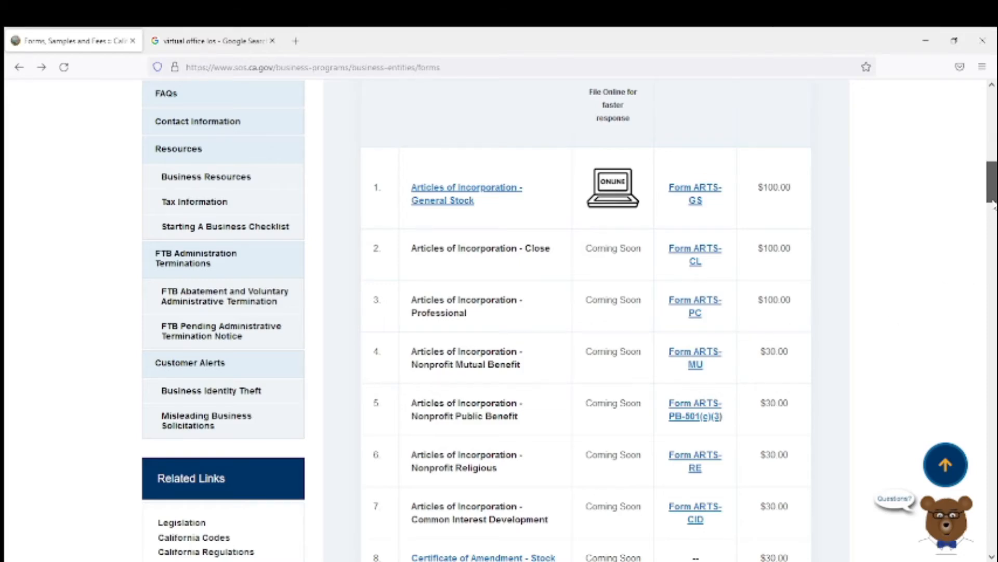
pyautogui.scroll(-1, 994, 208)
pyautogui.moveTo(994, 210); pyautogui.dragTo(993, 207)
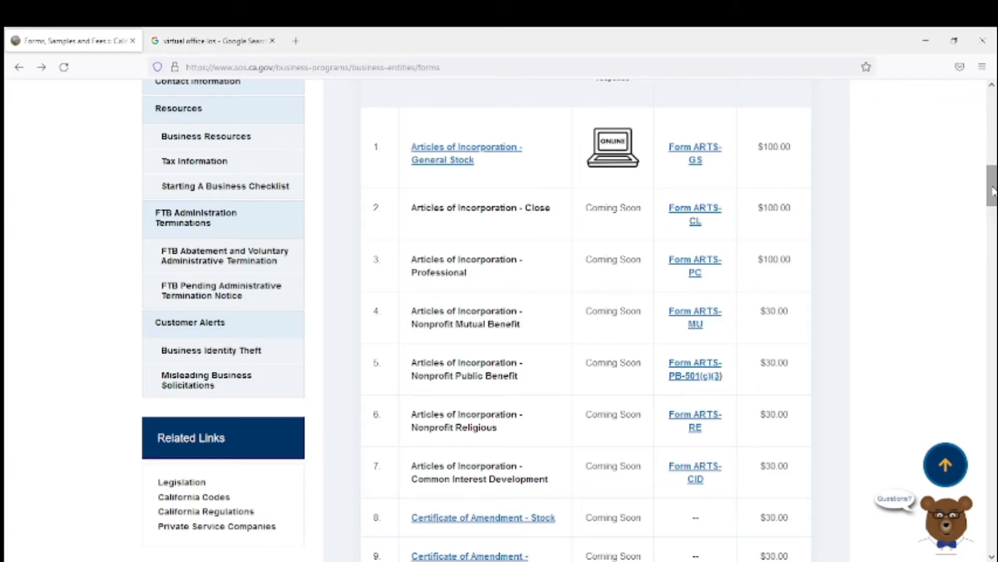
pyautogui.moveTo(994, 192); pyautogui.dragTo(994, 194)
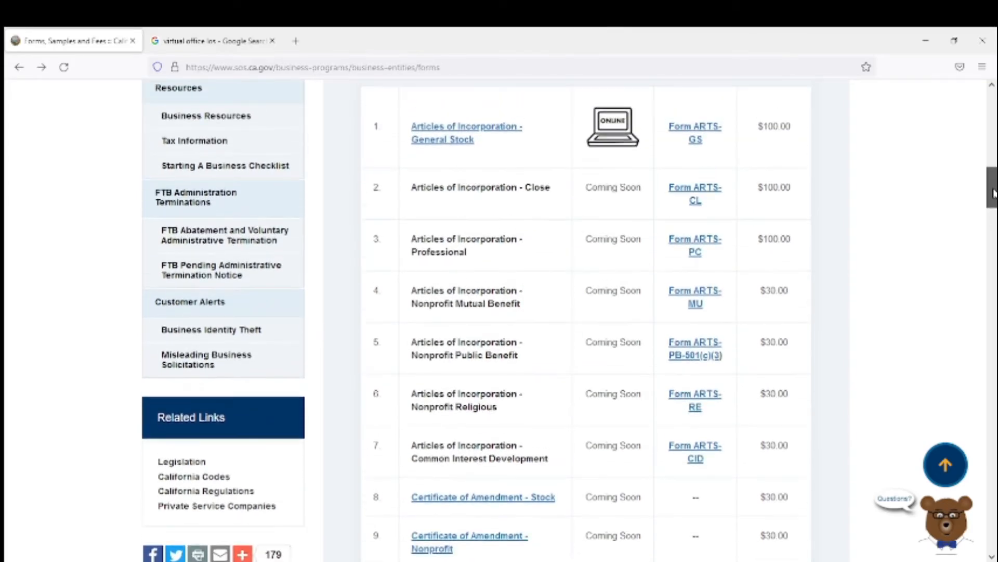
pyautogui.click(458, 137)
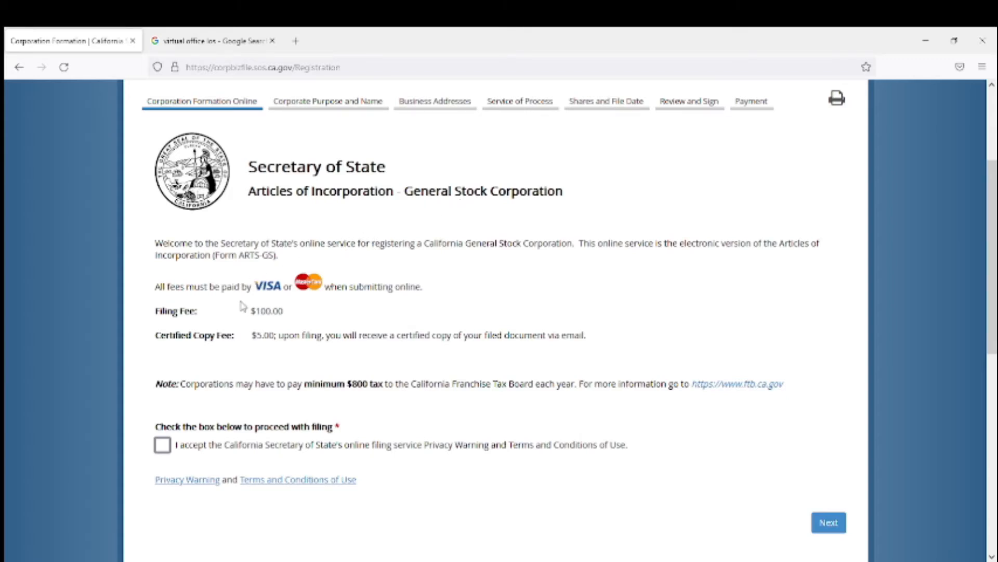
# Accept the online filing service Privacy Warning and Terms and Conditions of Use and continue to the next page.
pyautogui.moveTo(244, 309); pyautogui.dragTo(273, 329)
pyautogui.moveTo(183, 388); pyautogui.dragTo(573, 386)
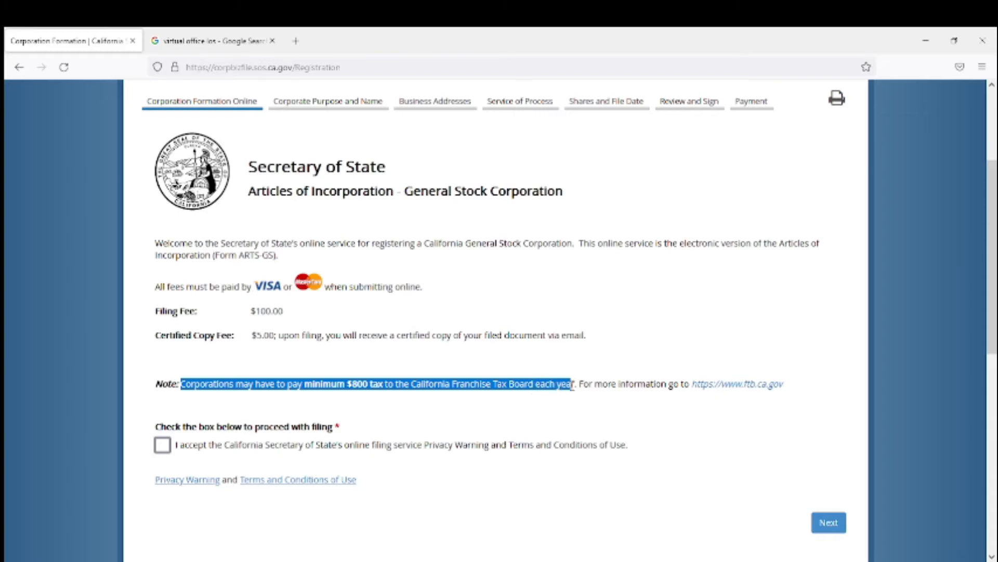
pyautogui.click(530, 405)
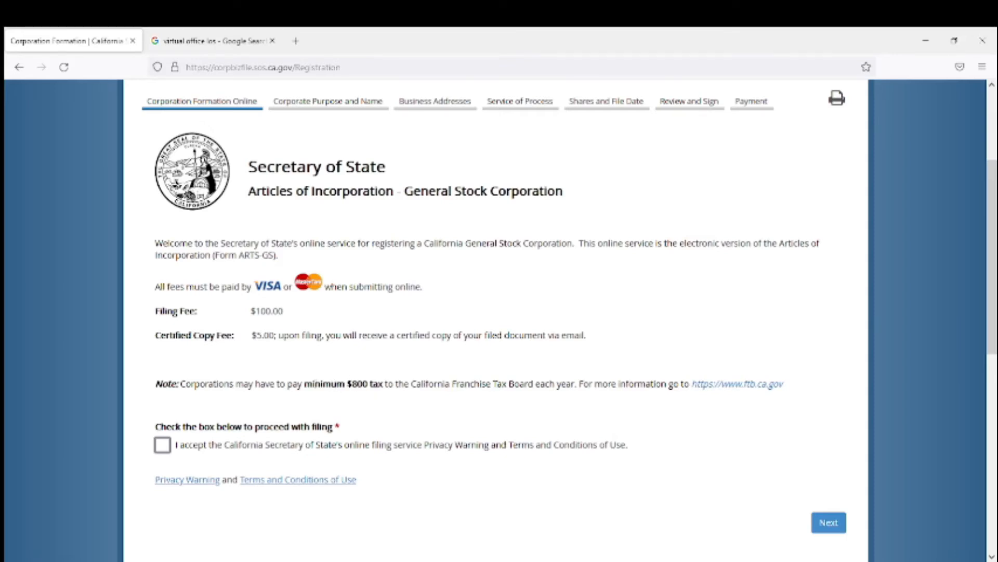
pyautogui.moveTo(310, 383); pyautogui.dragTo(344, 384)
pyautogui.click(253, 388)
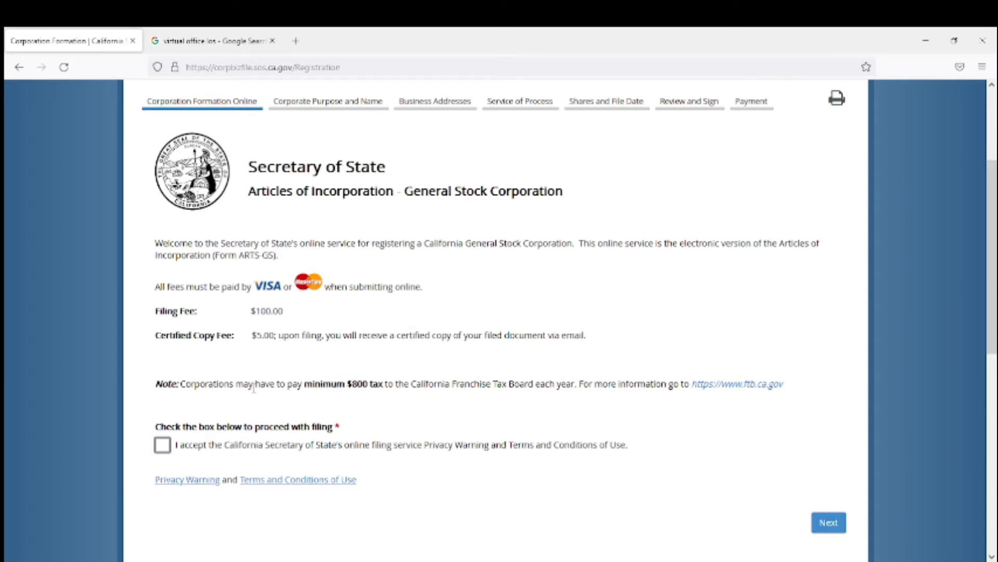
pyautogui.click(163, 445)
pyautogui.click(828, 522)
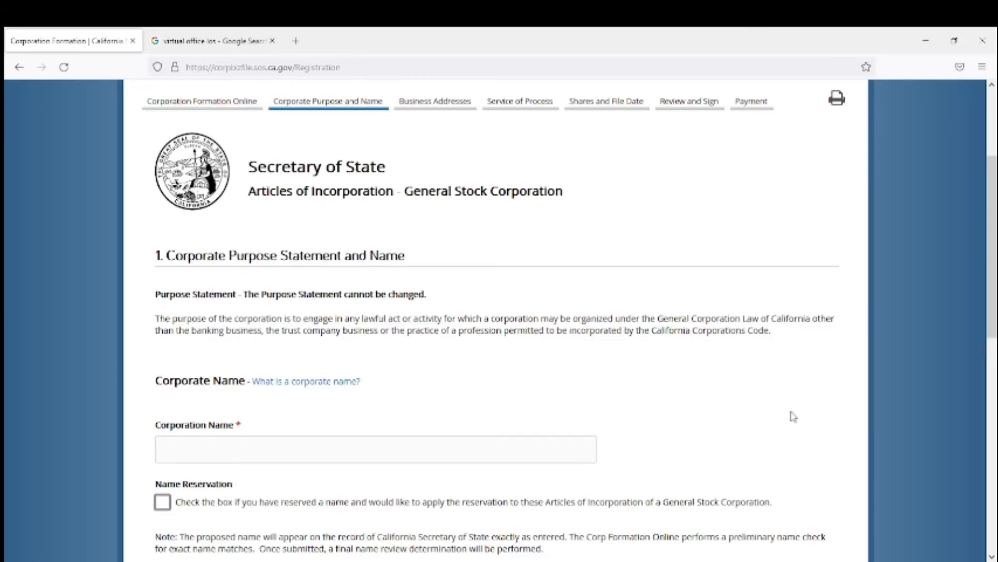
# Enter I Would Subscribe To This Management Corporation as the corporation name.
pyautogui.moveTo(992, 187); pyautogui.dragTo(995, 217)
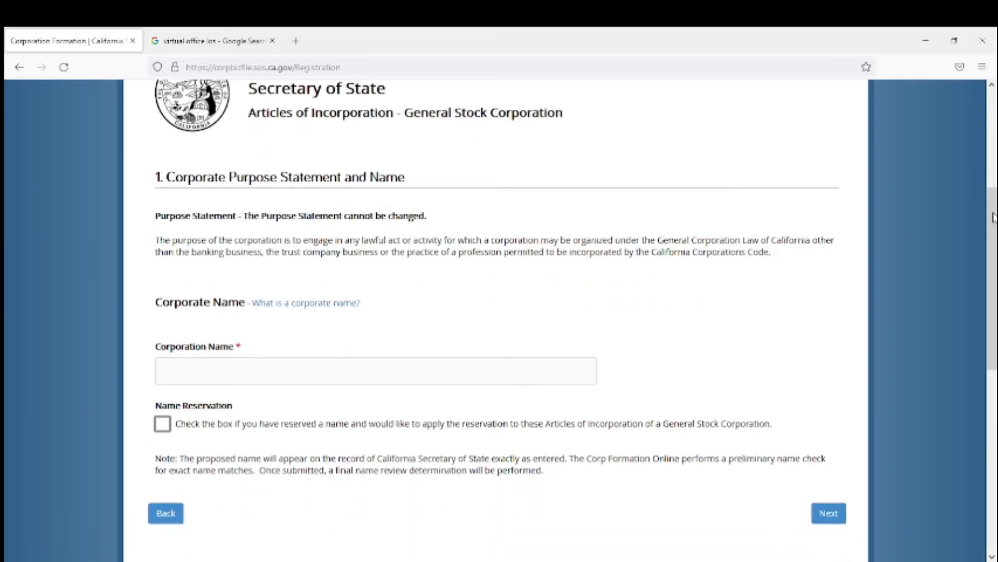
pyautogui.click(469, 375)
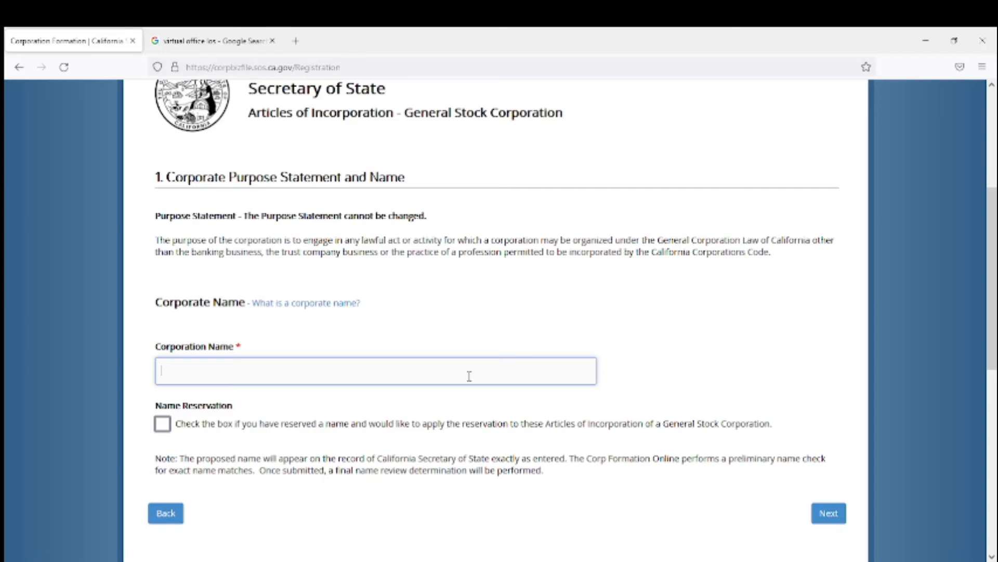
pyautogui.write('I Would sub')
pyautogui.press('BackSpace')
pyautogui.press('BackSpace')
pyautogui.press('BackSpace')
pyautogui.press('BackSpace')
pyautogui.write('Sub')
pyautogui.press('BackSpace')
pyautogui.write('bscribe To This ')
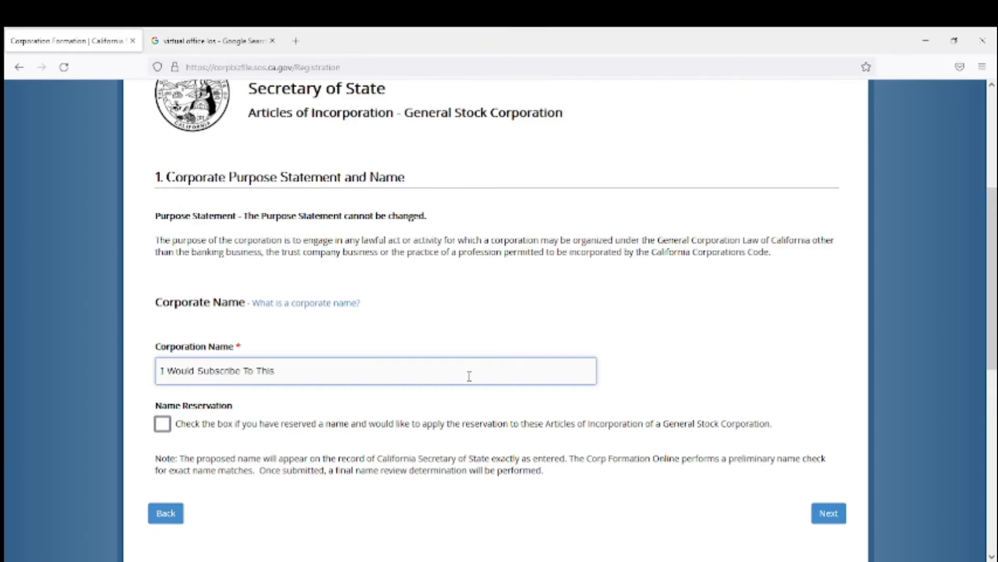
pyautogui.write('Management Corporation')
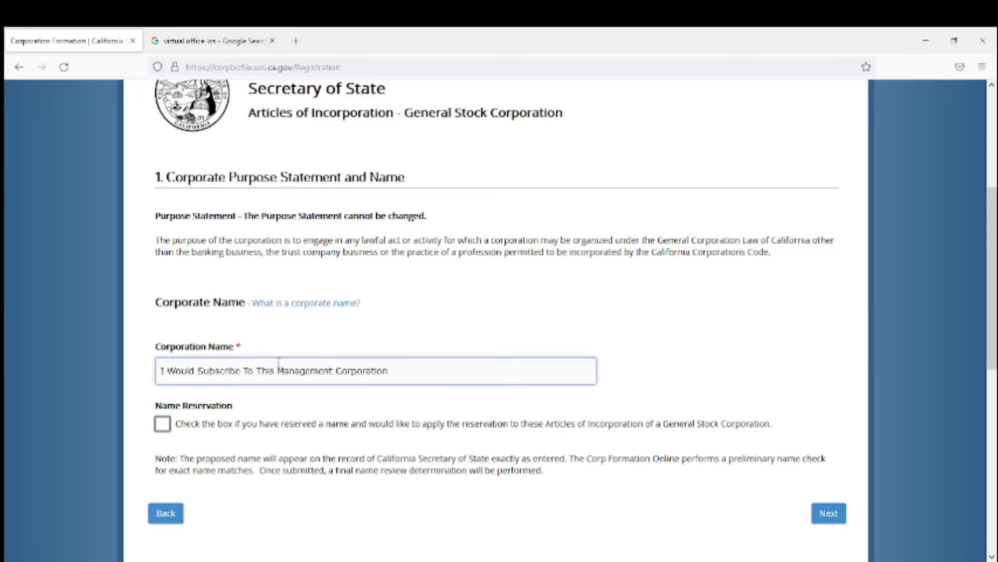
# Continue from the corporate name page to the Business Addresses page.
pyautogui.moveTo(279, 367); pyautogui.dragTo(331, 373)
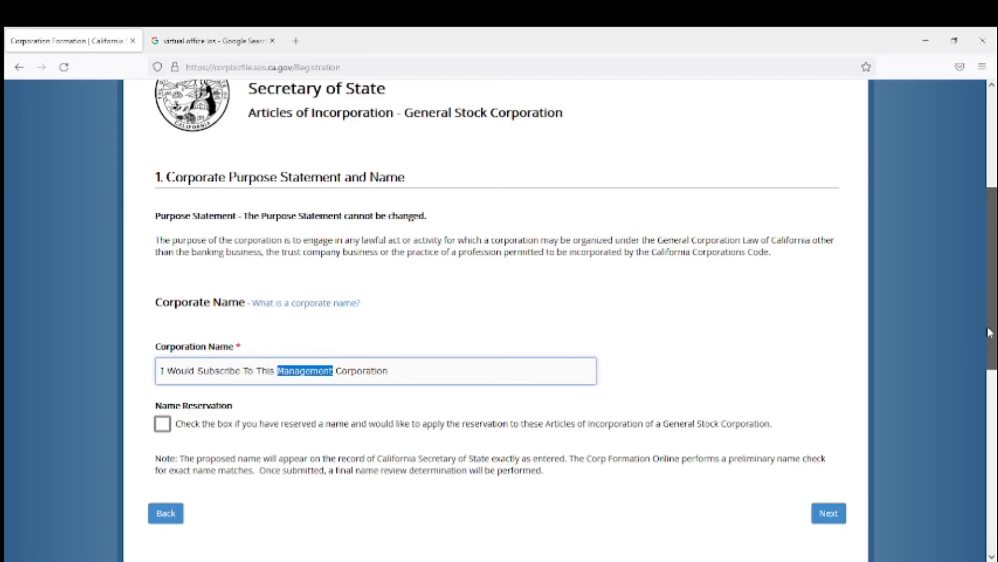
pyautogui.scroll(-2, 983, 332)
pyautogui.click(842, 386)
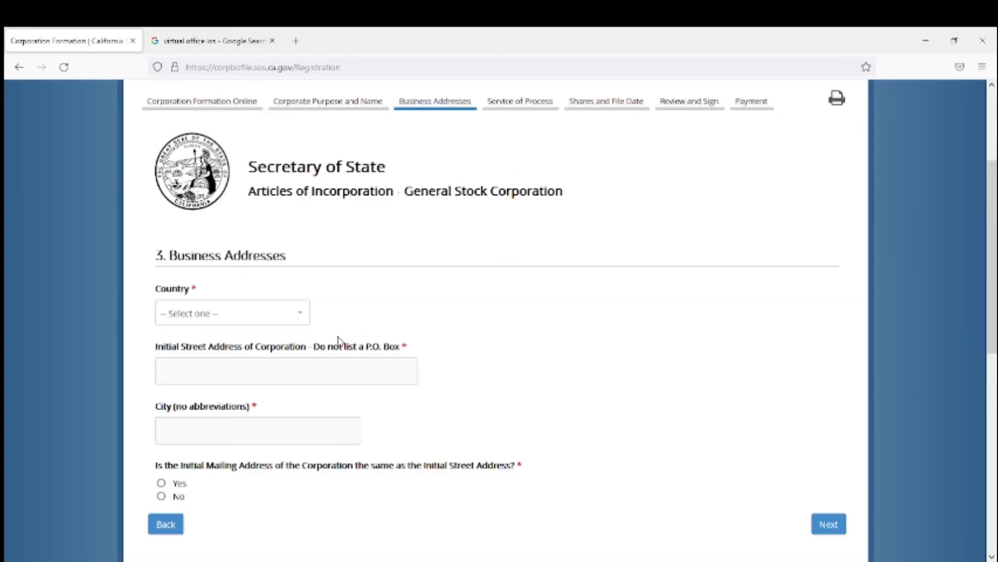
# Set the country to United States of America and enter the corporation's initial street address.
pyautogui.click(300, 318)
pyautogui.click(276, 375)
pyautogui.click(277, 375)
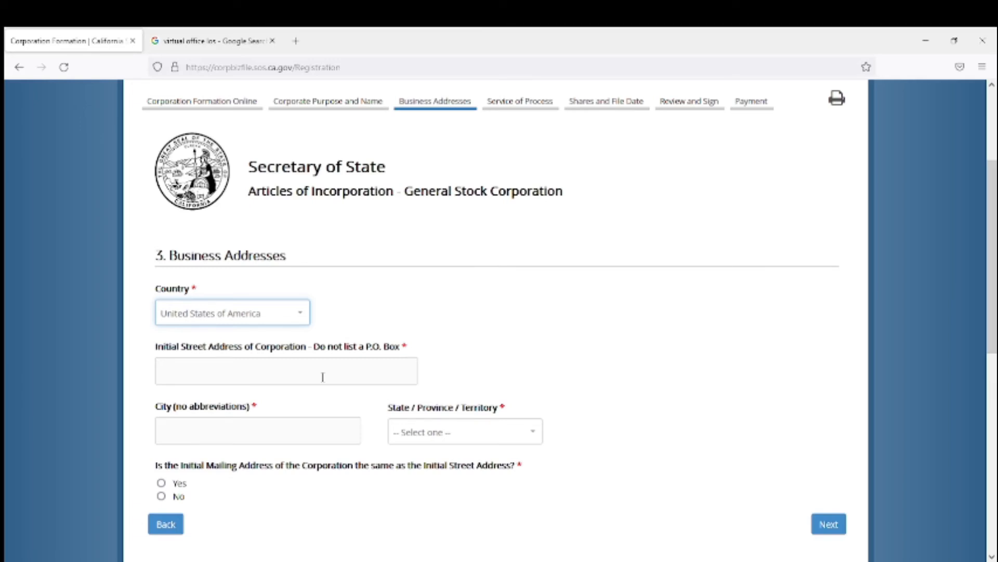
pyautogui.click(322, 377)
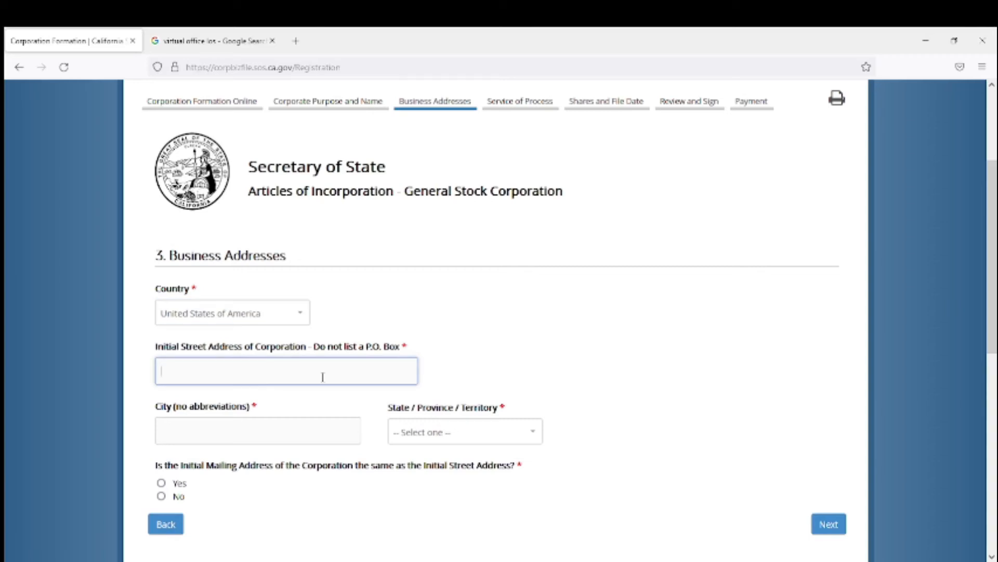
pyautogui.write('123 Jackson')
pyautogui.write('Street')
# Enter Los Angeles as the corporation's city.
pyautogui.click(285, 434)
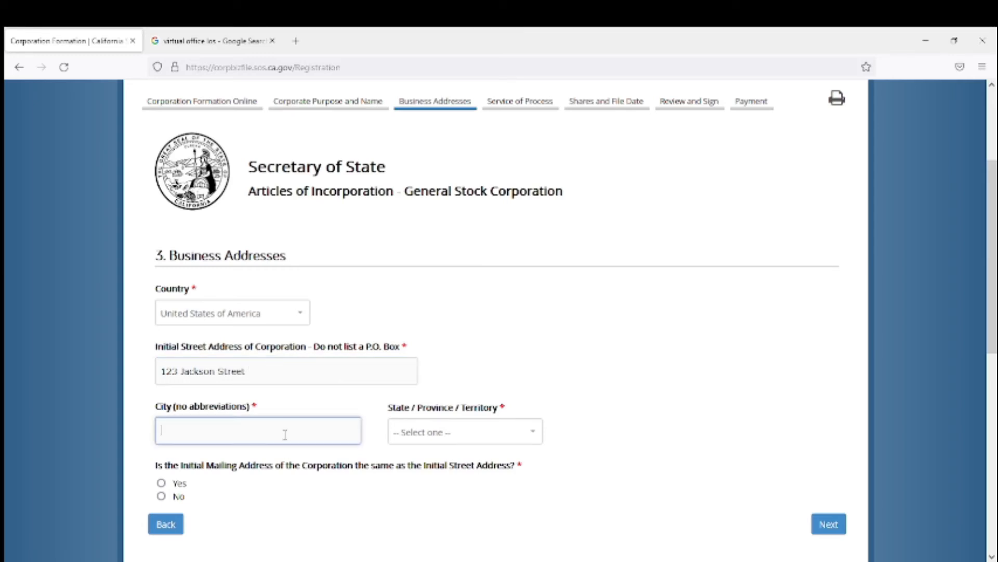
pyautogui.write('lo')
pyautogui.press('BackSpace')
pyautogui.press('BackSpace')
pyautogui.write('Los Agn')
pyautogui.press('BackSpace')
pyautogui.press('BackSpace')
pyautogui.write('ngeles')
# Set the state to California.
pyautogui.click(466, 434)
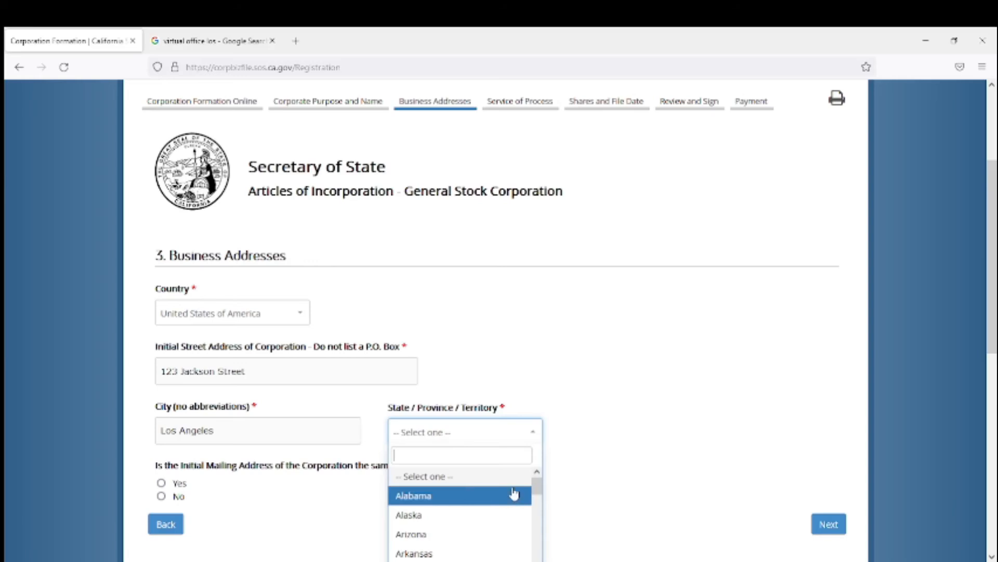
pyautogui.scroll(-2, 536, 486)
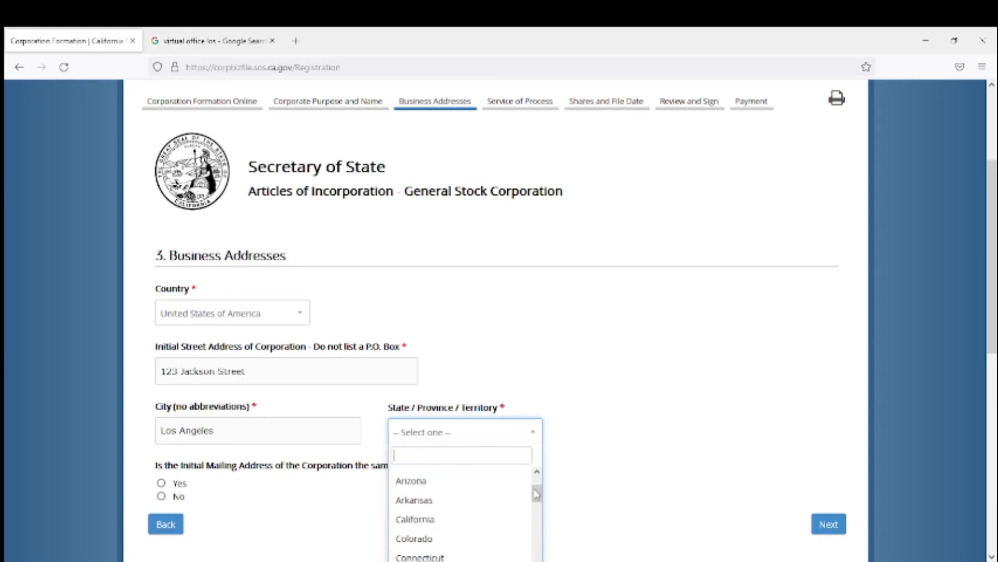
pyautogui.click(491, 520)
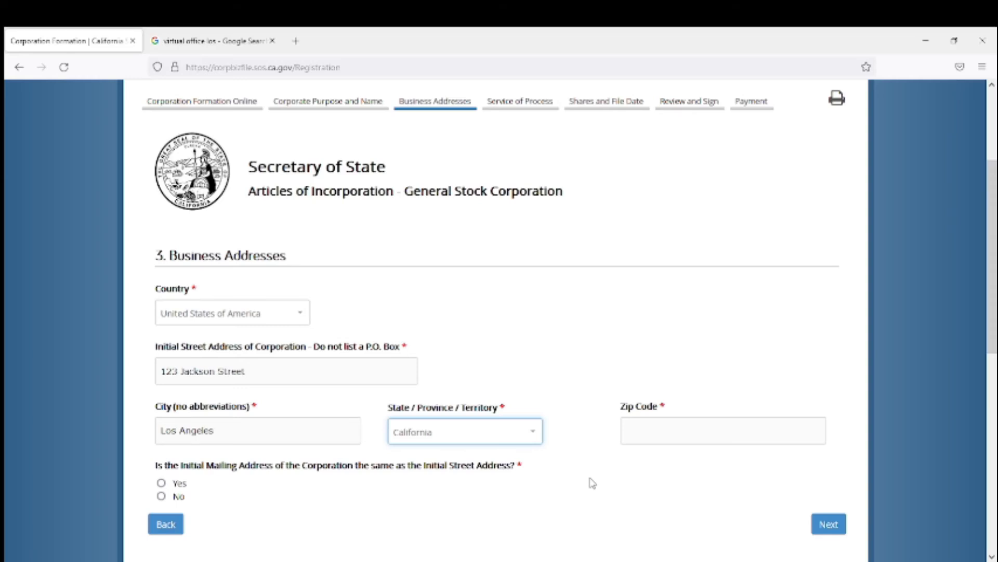
# Fill in the corporation's zip code.
pyautogui.click(645, 427)
pyautogui.write('9')
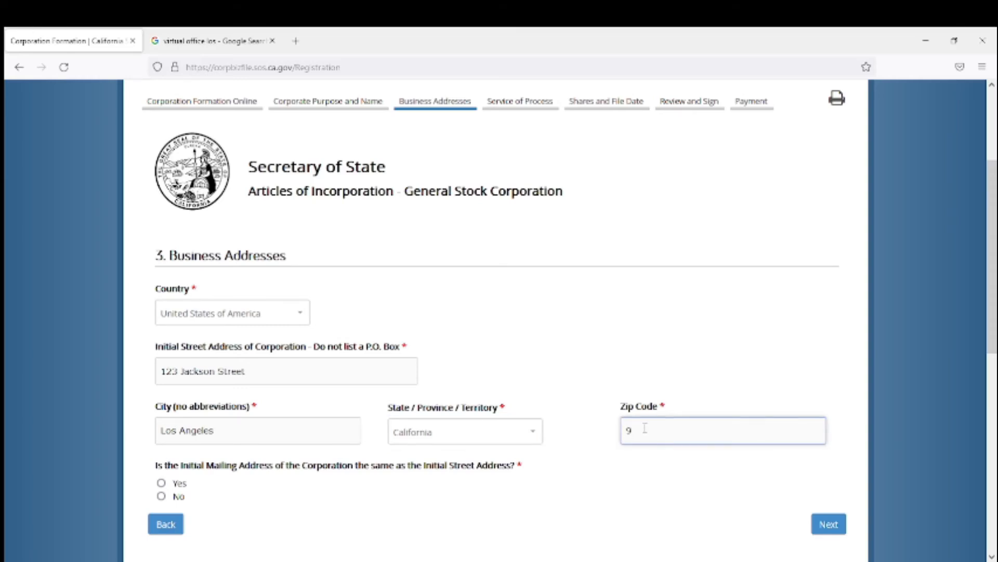
pyautogui.write('2882')
# Mark the initial mailing address as the same as the street address and continue to Service of Process.
pyautogui.moveTo(994, 269); pyautogui.dragTo(994, 326)
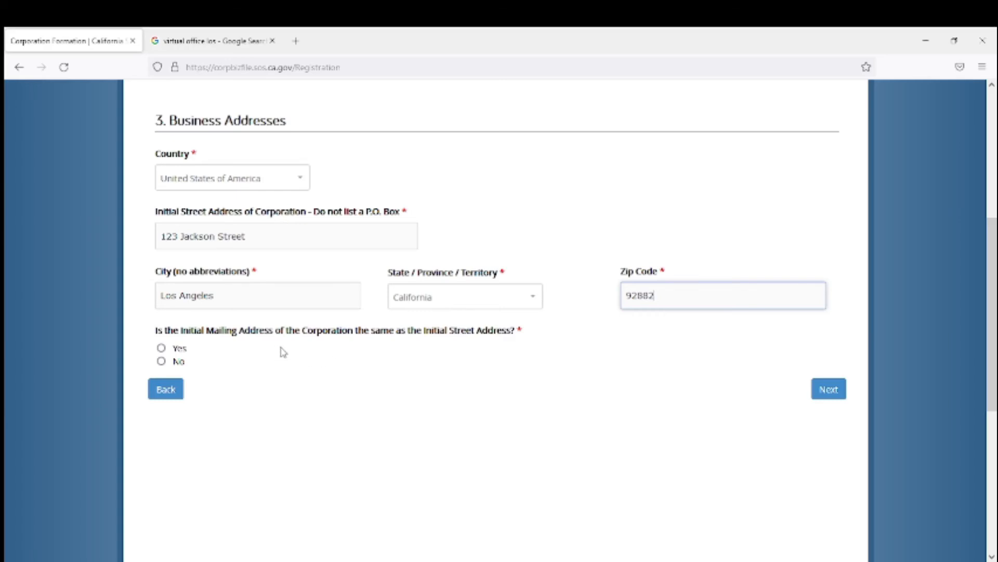
pyautogui.click(161, 348)
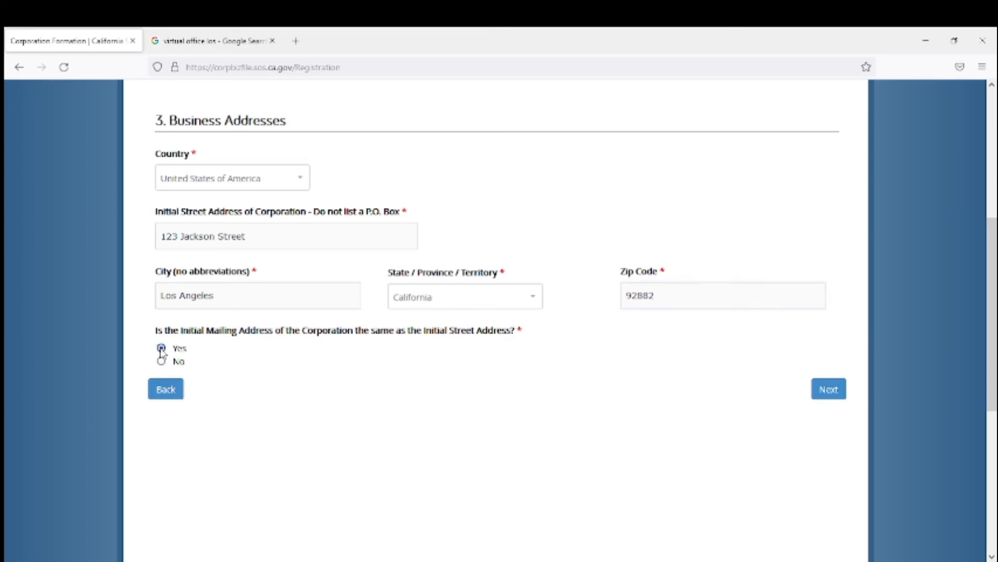
pyautogui.click(829, 391)
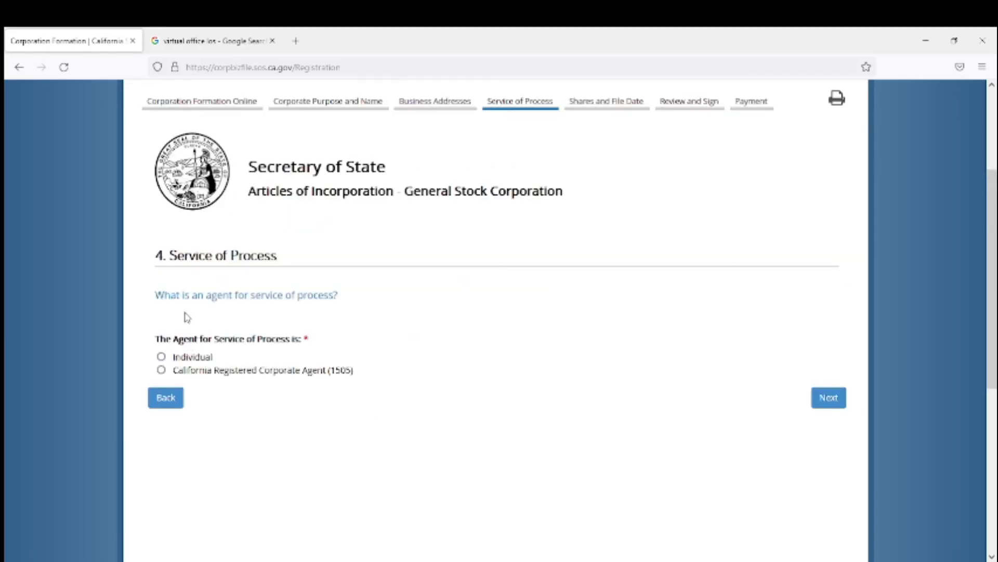
# Choose an individual as the agent for service of process and enter the agent's first and last name.
pyautogui.click(161, 356)
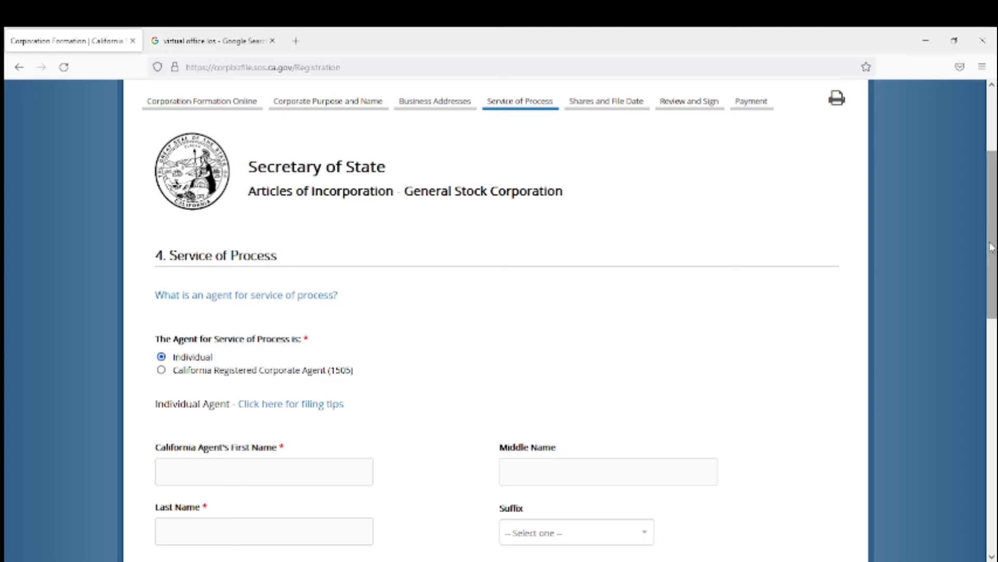
pyautogui.moveTo(989, 241); pyautogui.dragTo(993, 309)
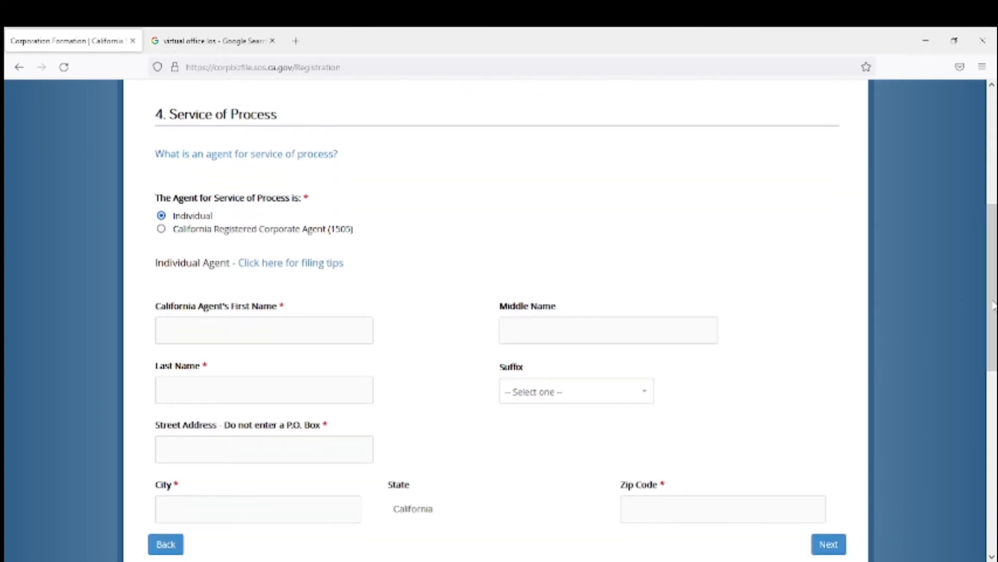
pyautogui.click(288, 328)
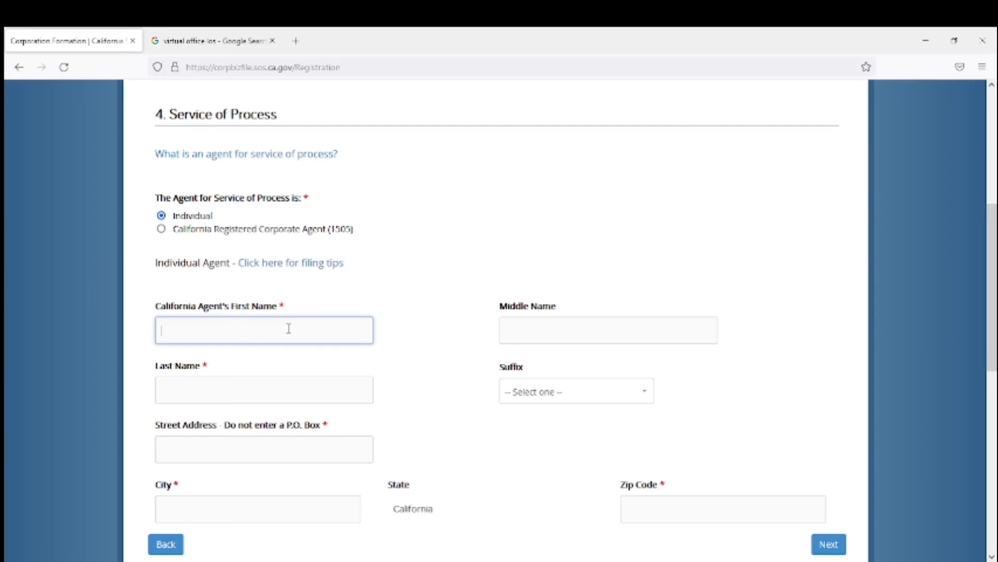
pyautogui.write('J')
pyautogui.press('Tab')
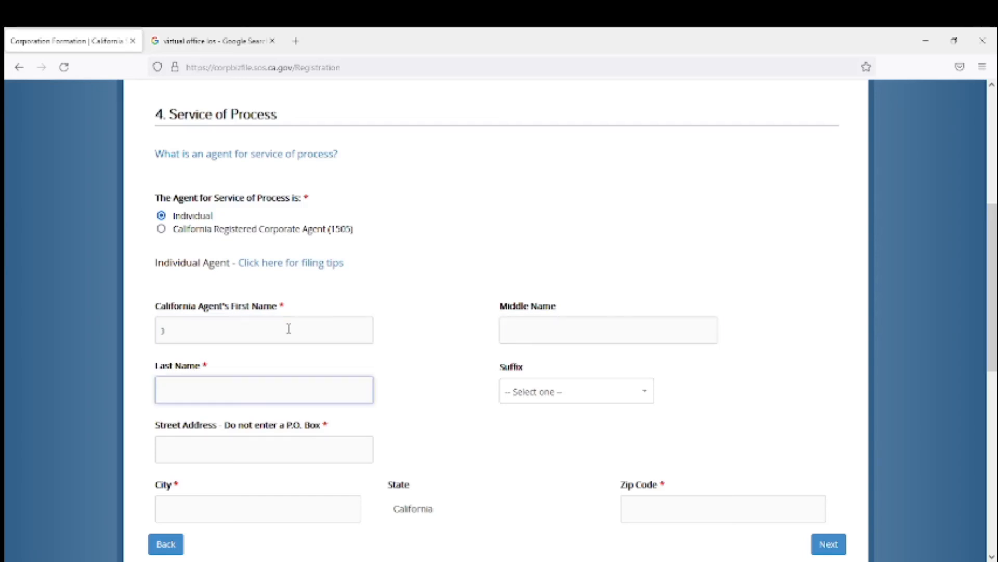
pyautogui.write('Doe')
pyautogui.press('Tab')
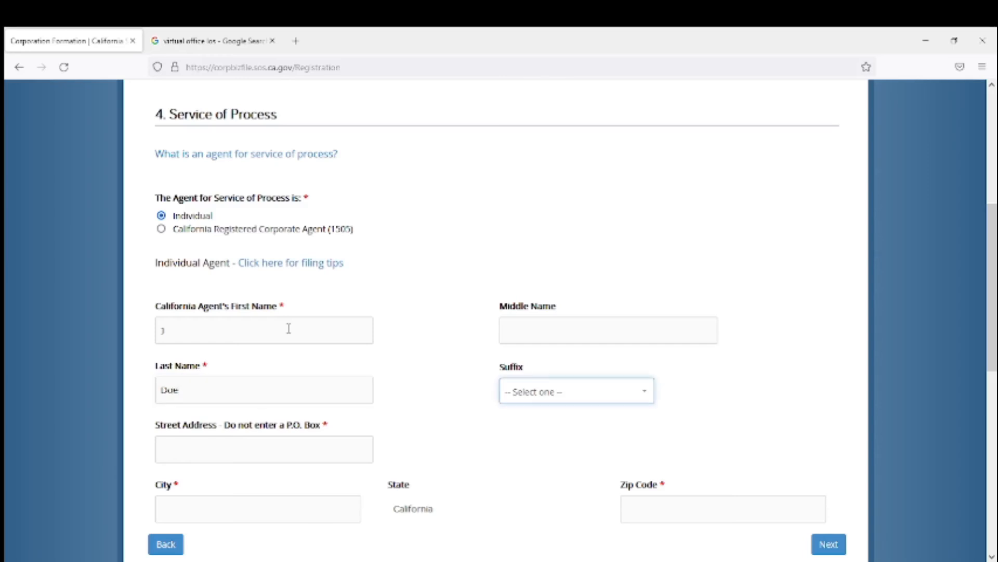
pyautogui.press('Tab')
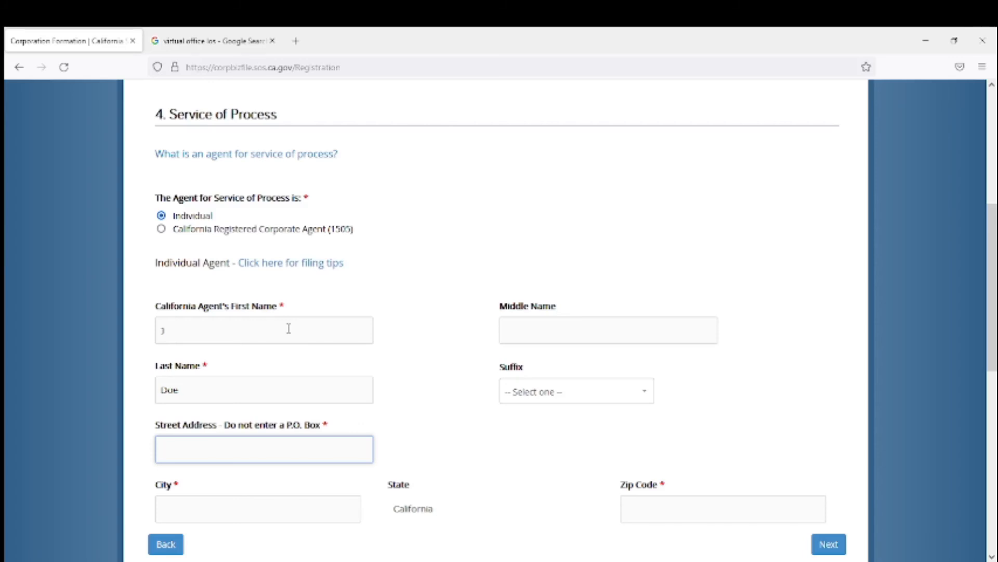
# Fill in the agent's street address, Los Angeles as the city, and the zip code, then continue to Shares and File Date.
pyautogui.write('123 Jackson St')
pyautogui.press('Tab')
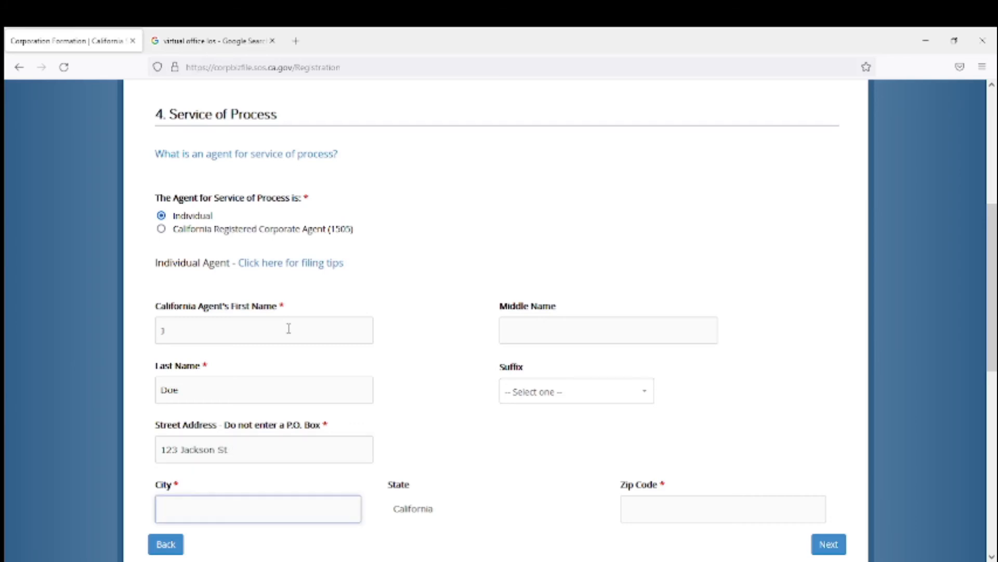
pyautogui.write('Los Angeles')
pyautogui.press('Tab')
pyautogui.write('9282')
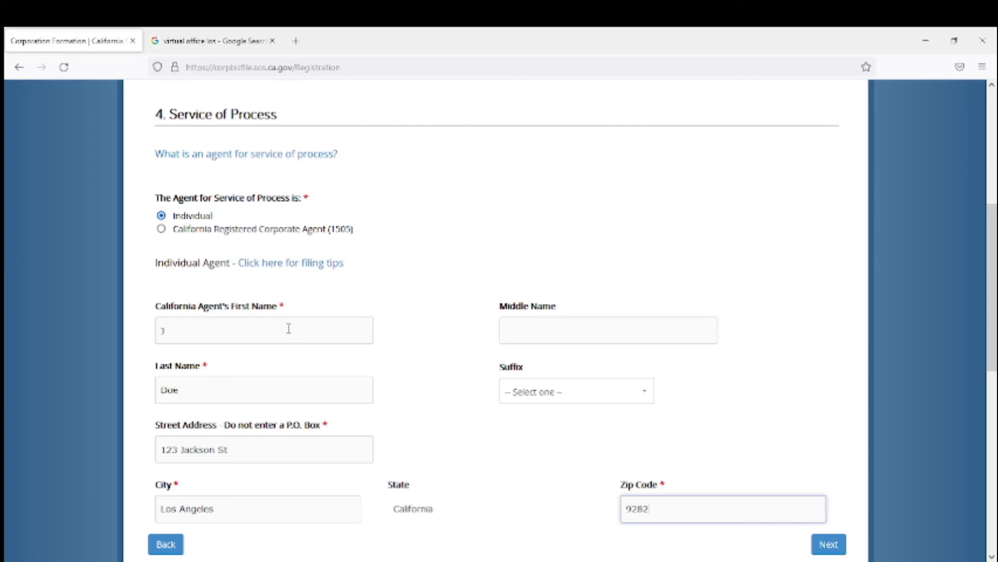
pyautogui.press('BackSpace')
pyautogui.write('82')
pyautogui.moveTo(991, 275); pyautogui.dragTo(994, 345)
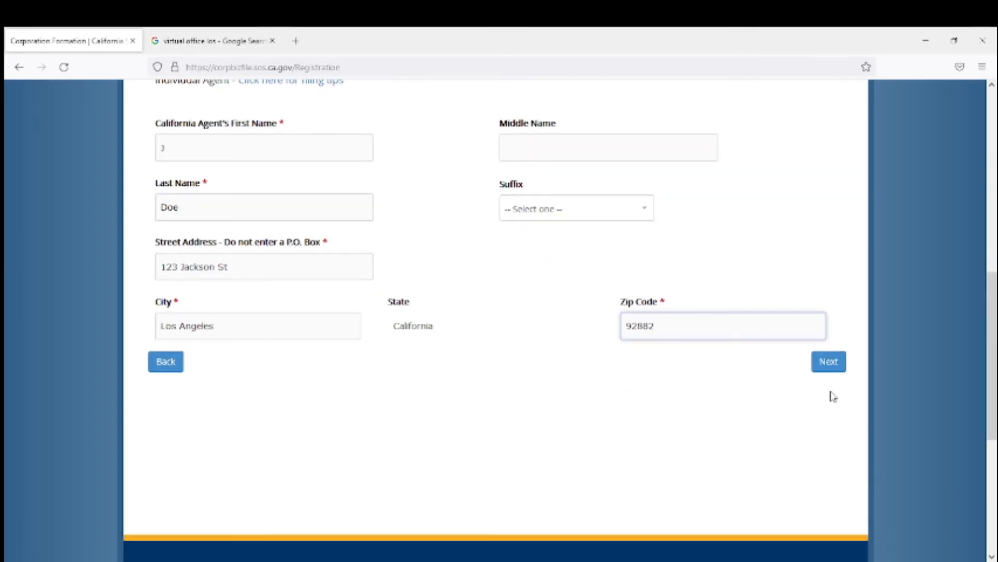
pyautogui.click(826, 367)
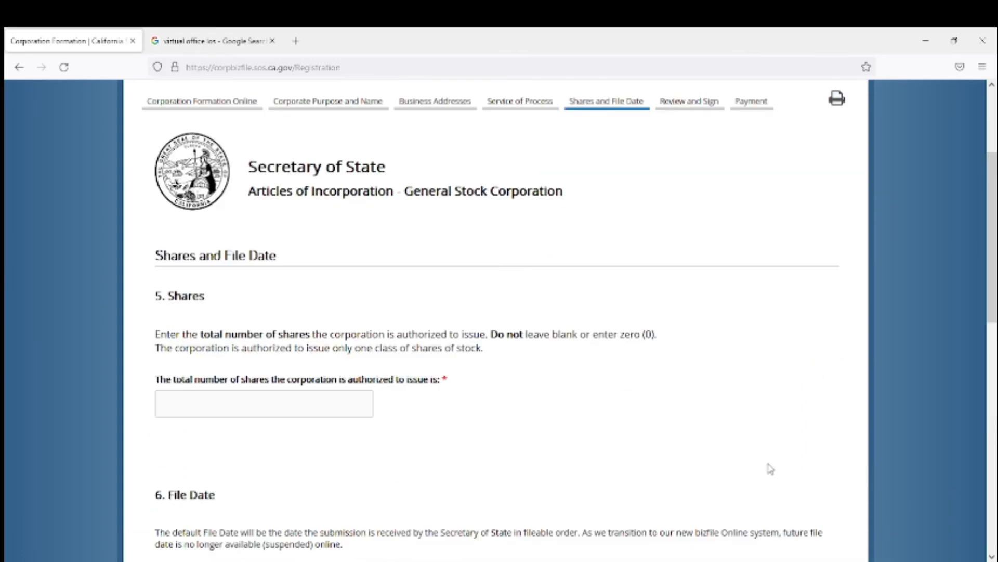
# Set the total number of authorized shares to 25000 and continue to the submission review.
pyautogui.moveTo(996, 185); pyautogui.dragTo(996, 209)
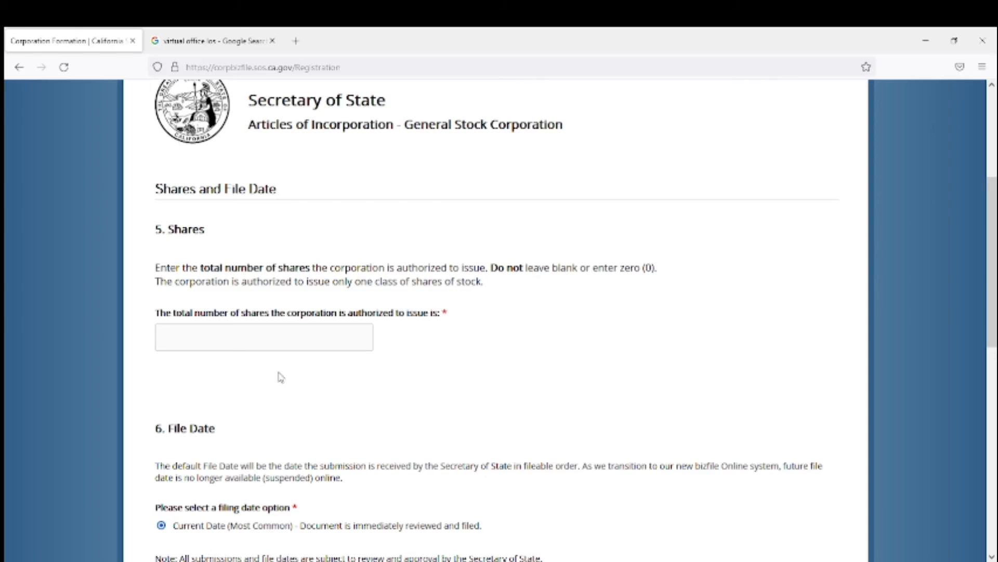
pyautogui.click(169, 341)
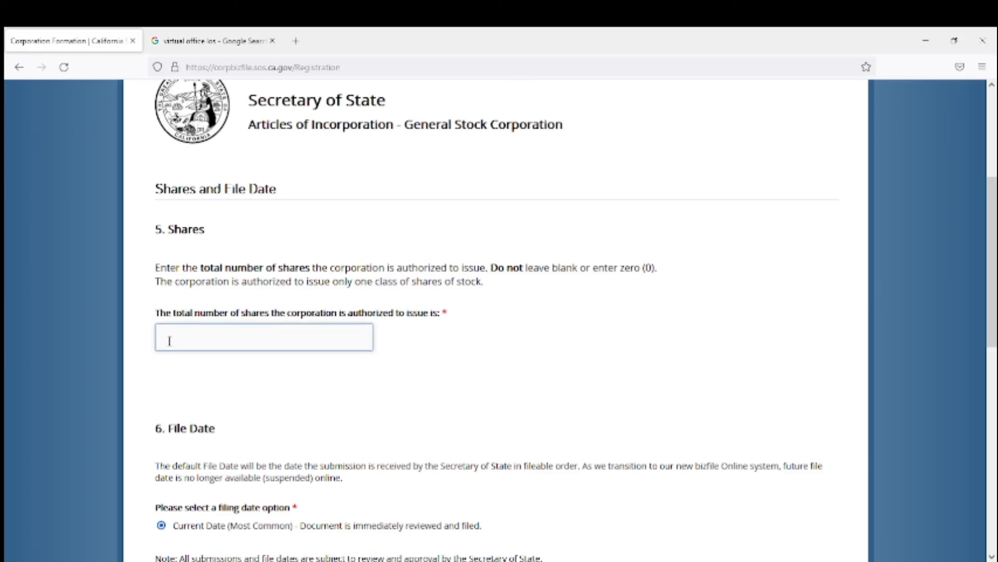
pyautogui.write('25000')
pyautogui.moveTo(992, 267); pyautogui.dragTo(992, 277)
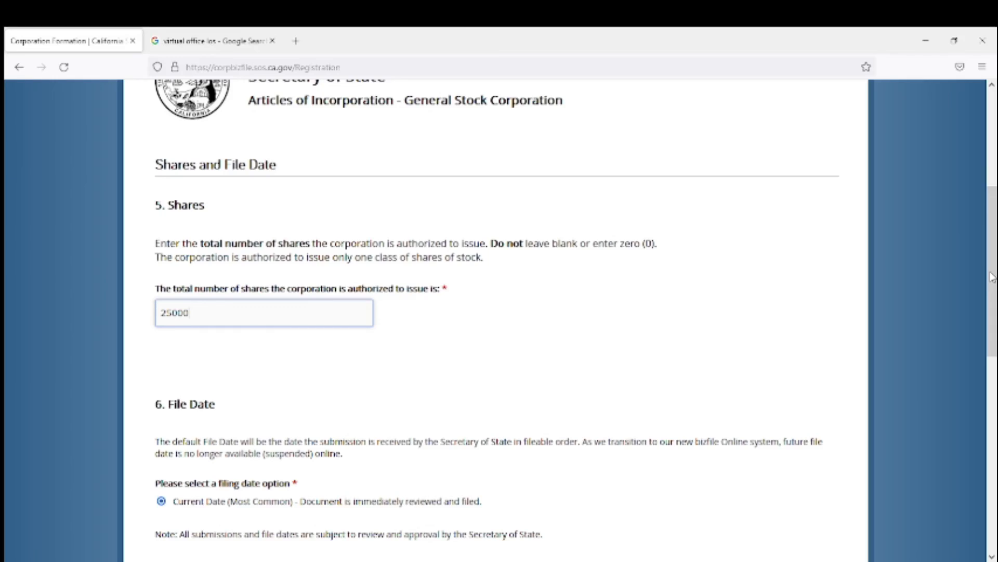
pyautogui.moveTo(992, 278); pyautogui.dragTo(992, 283)
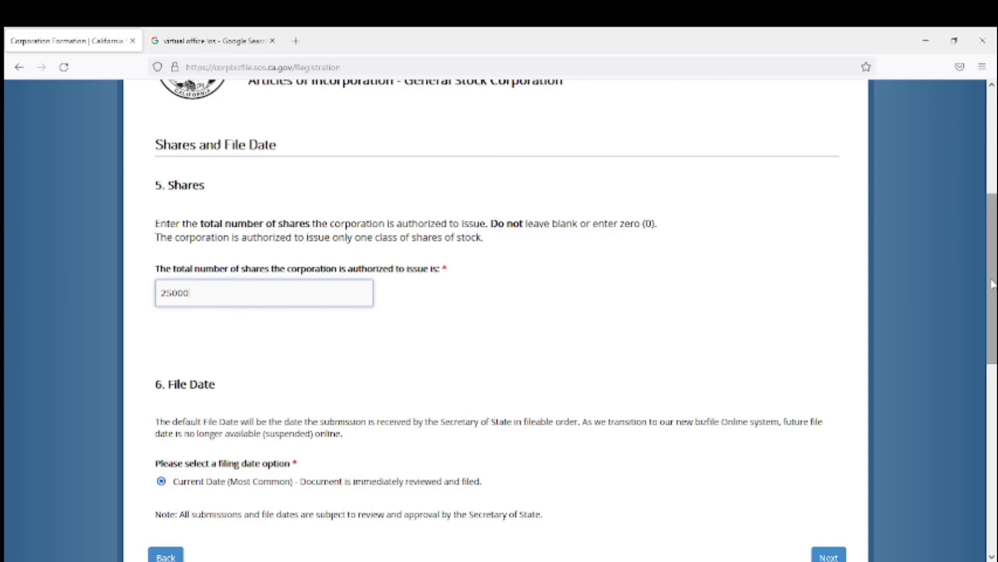
pyautogui.moveTo(992, 283); pyautogui.dragTo(988, 345)
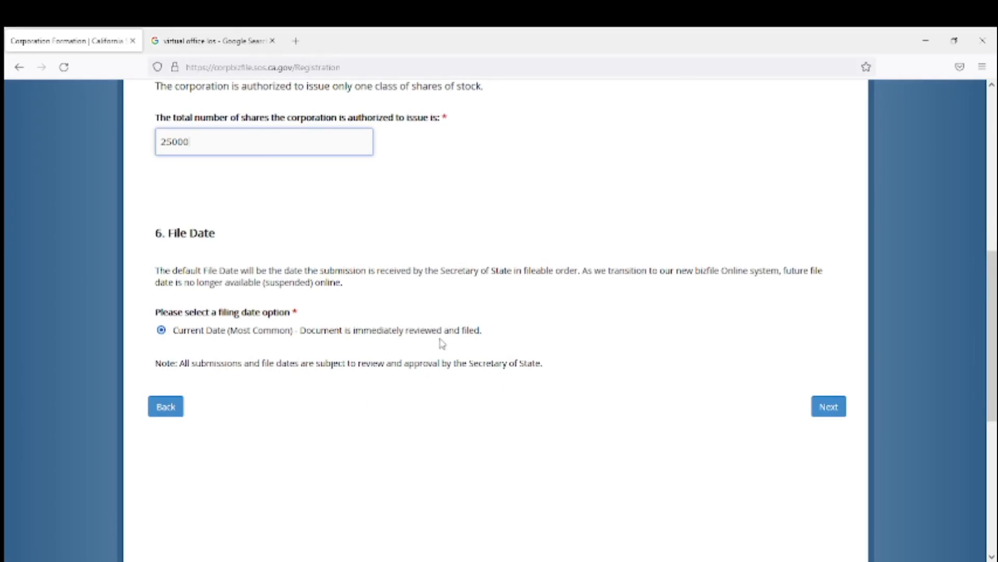
pyautogui.click(824, 411)
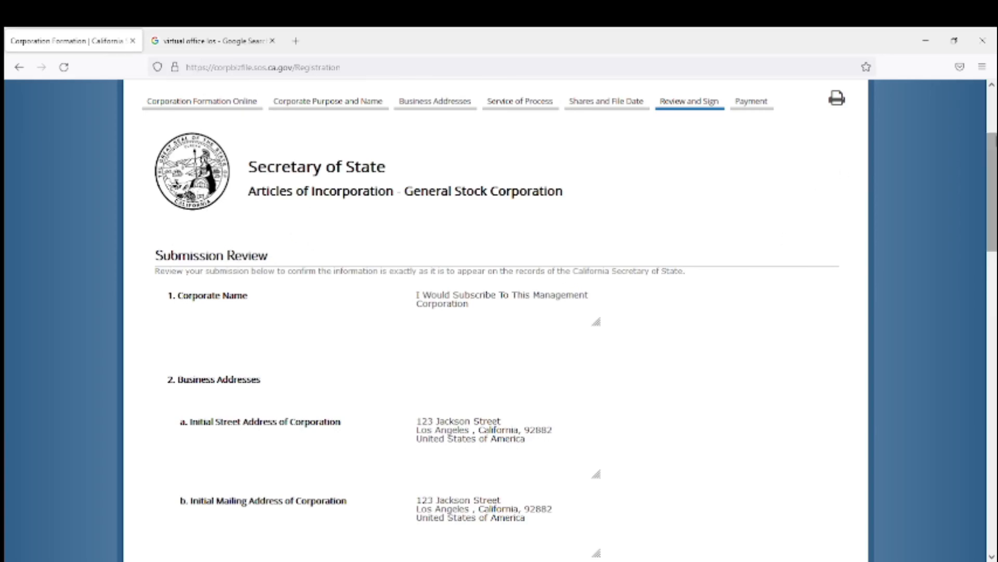
# Under Electronic Signature, enter the incorporator's first and last name.
pyautogui.scroll(-3, 995, 146)
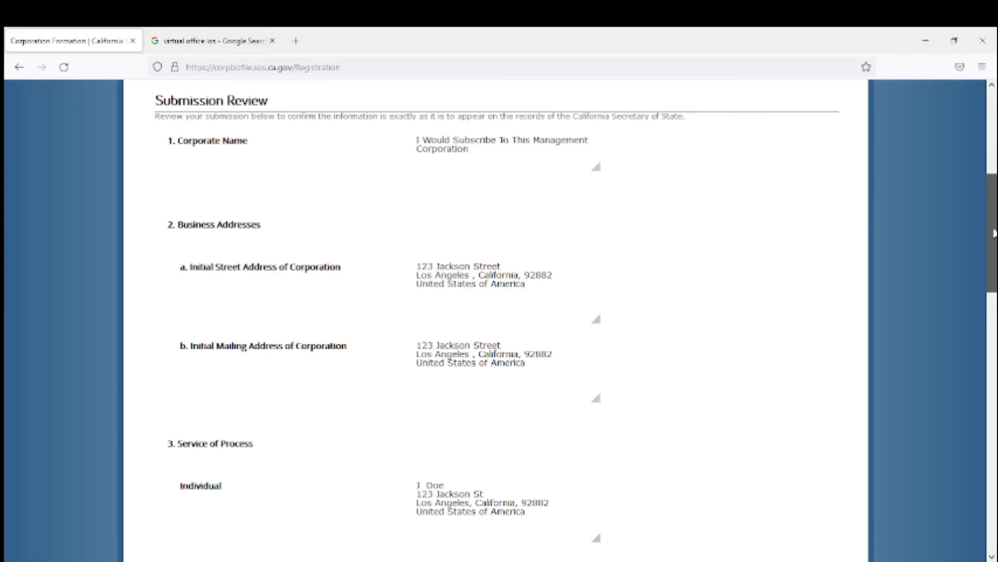
pyautogui.moveTo(993, 233); pyautogui.dragTo(993, 234)
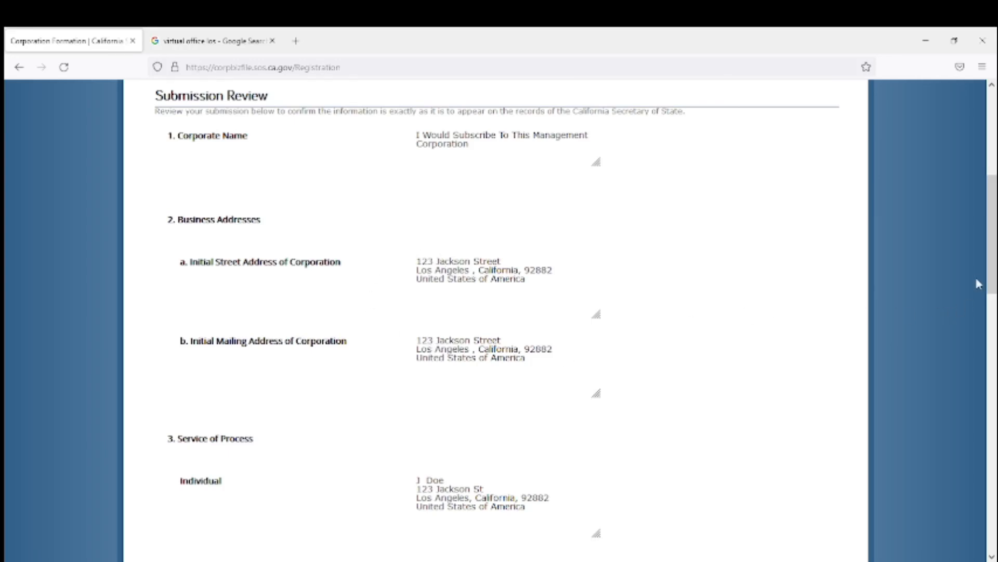
pyautogui.moveTo(991, 268); pyautogui.dragTo(992, 338)
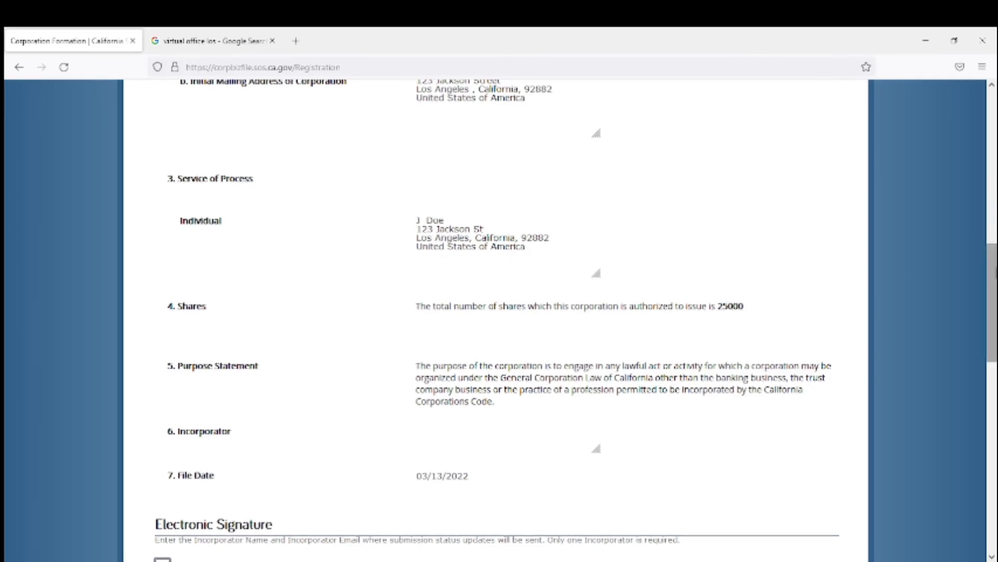
pyautogui.moveTo(996, 282); pyautogui.dragTo(995, 306)
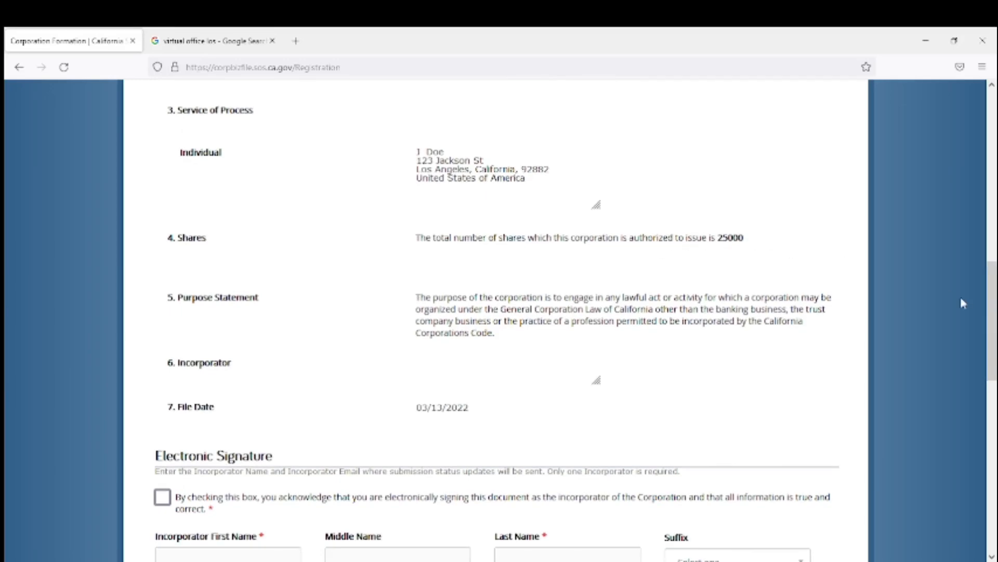
pyautogui.moveTo(994, 316); pyautogui.dragTo(994, 332)
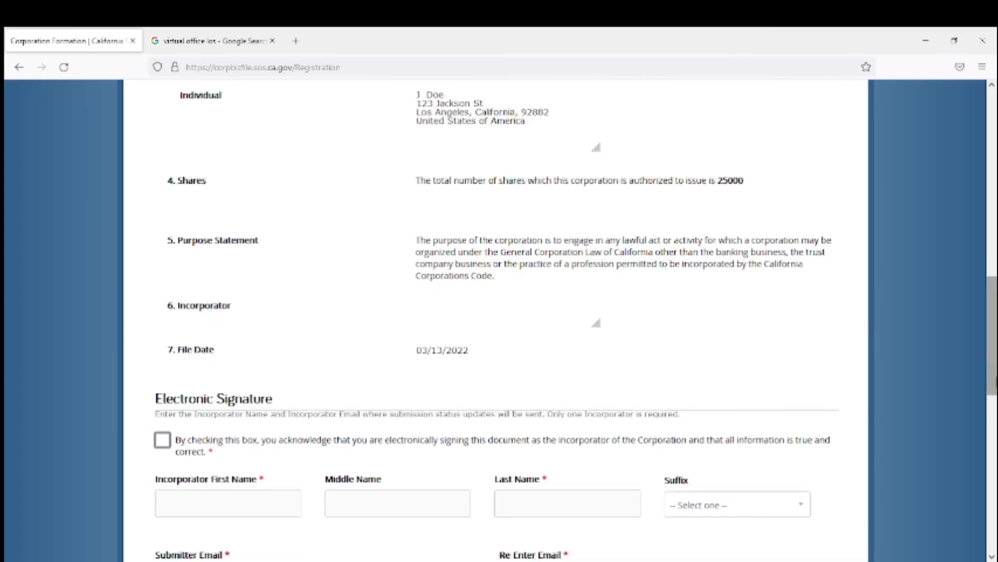
pyautogui.scroll(-1, 994, 379)
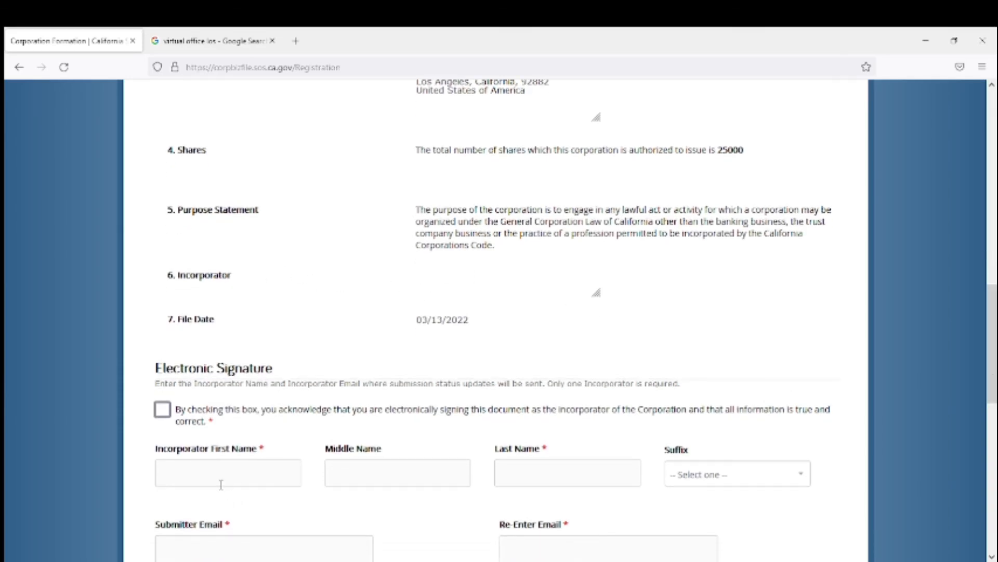
pyautogui.click(197, 469)
pyautogui.write('J')
pyautogui.press('Tab')
pyautogui.press('Tab')
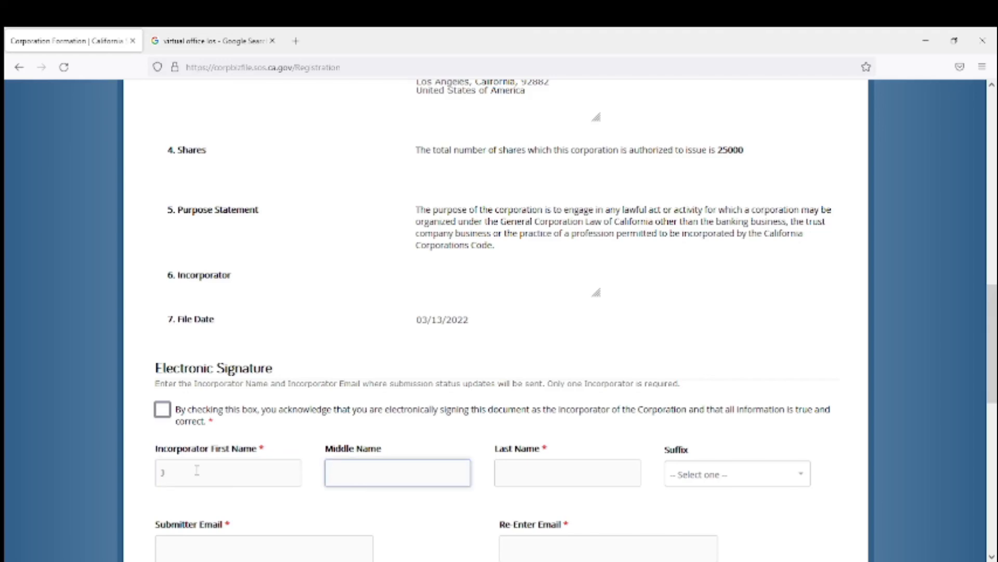
pyautogui.write('Doe')
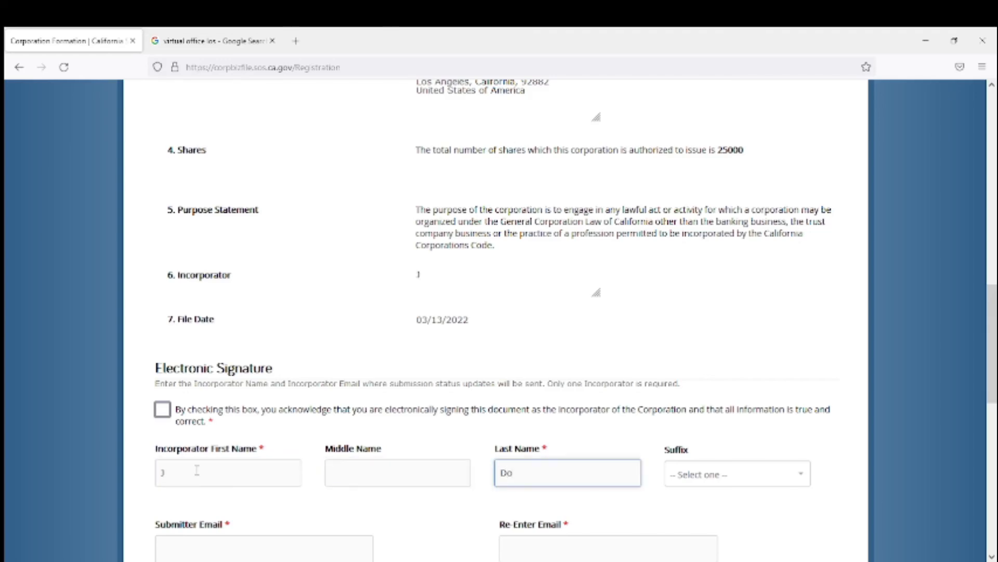
pyautogui.press('Tab')
pyautogui.press('Tab')
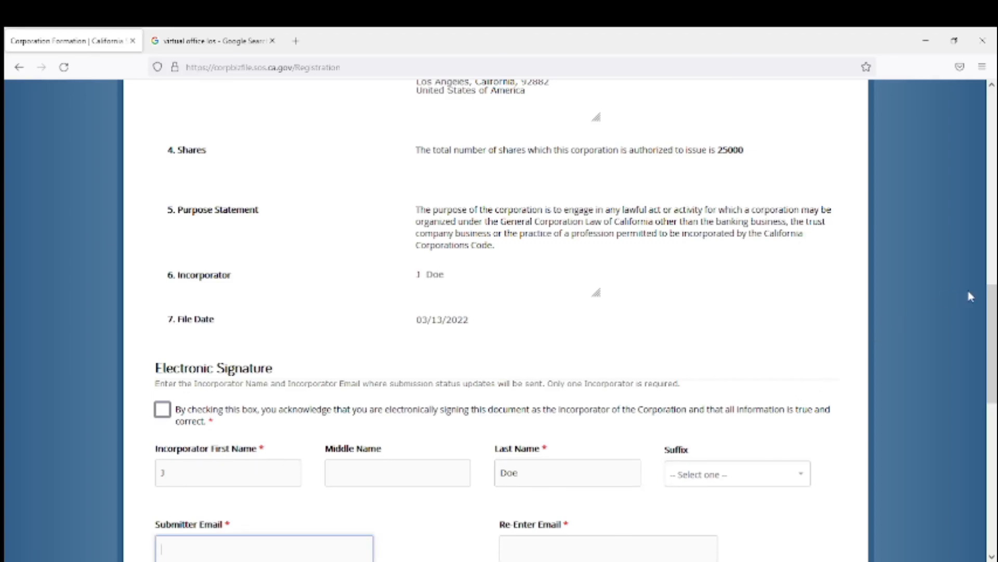
pyautogui.moveTo(992, 307); pyautogui.dragTo(994, 341)
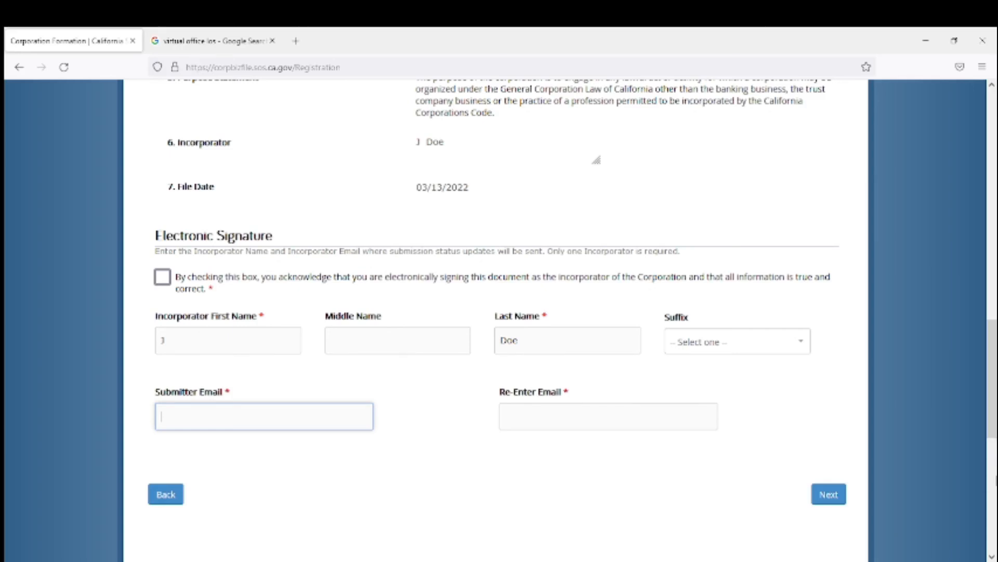
pyautogui.hotkey('alt', 'Tab')
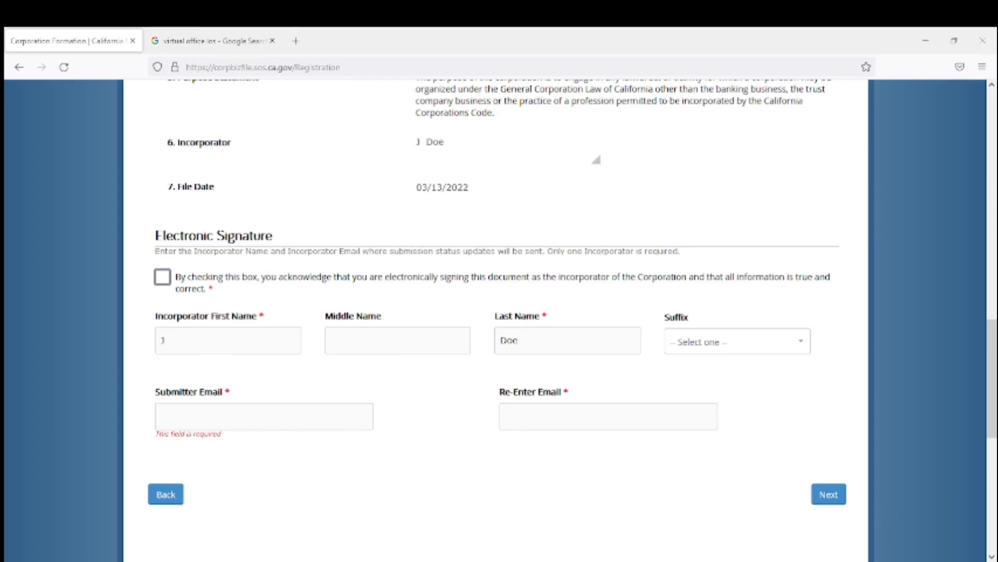